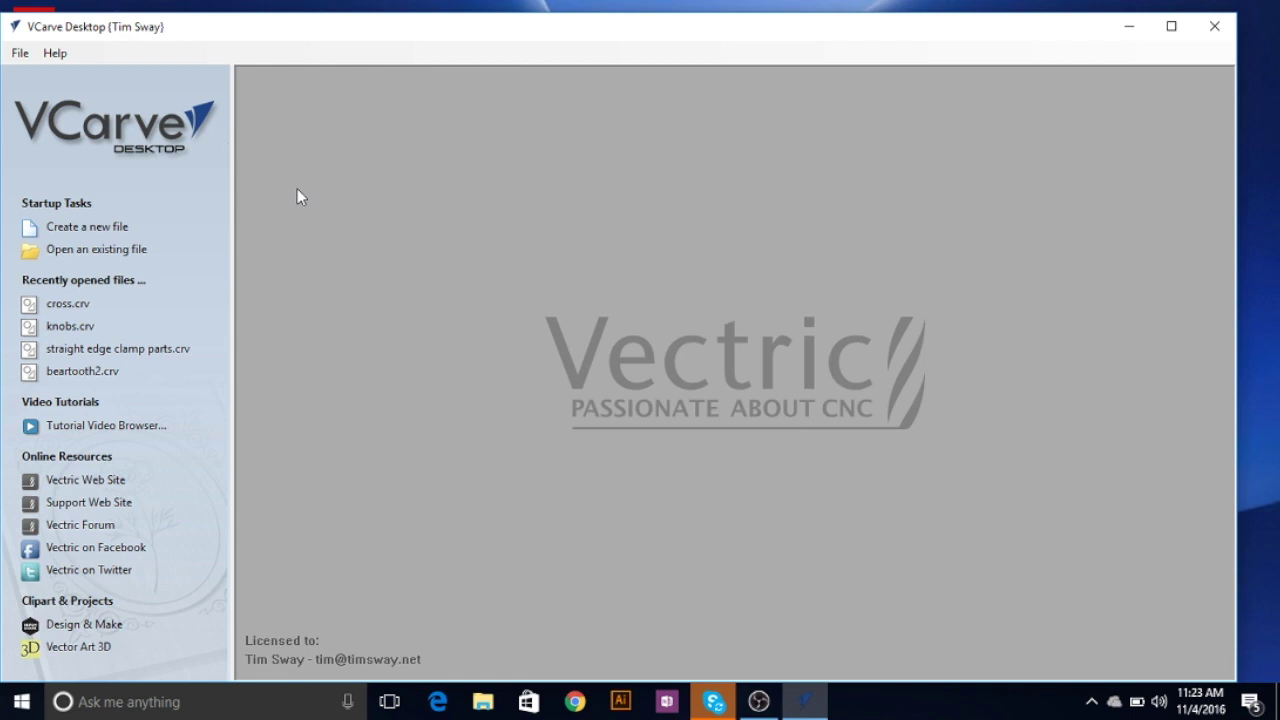
Create a new file, bringing up Job Setup for a 12 × 13 × 0.75 inch sheet
left_click(85, 228)
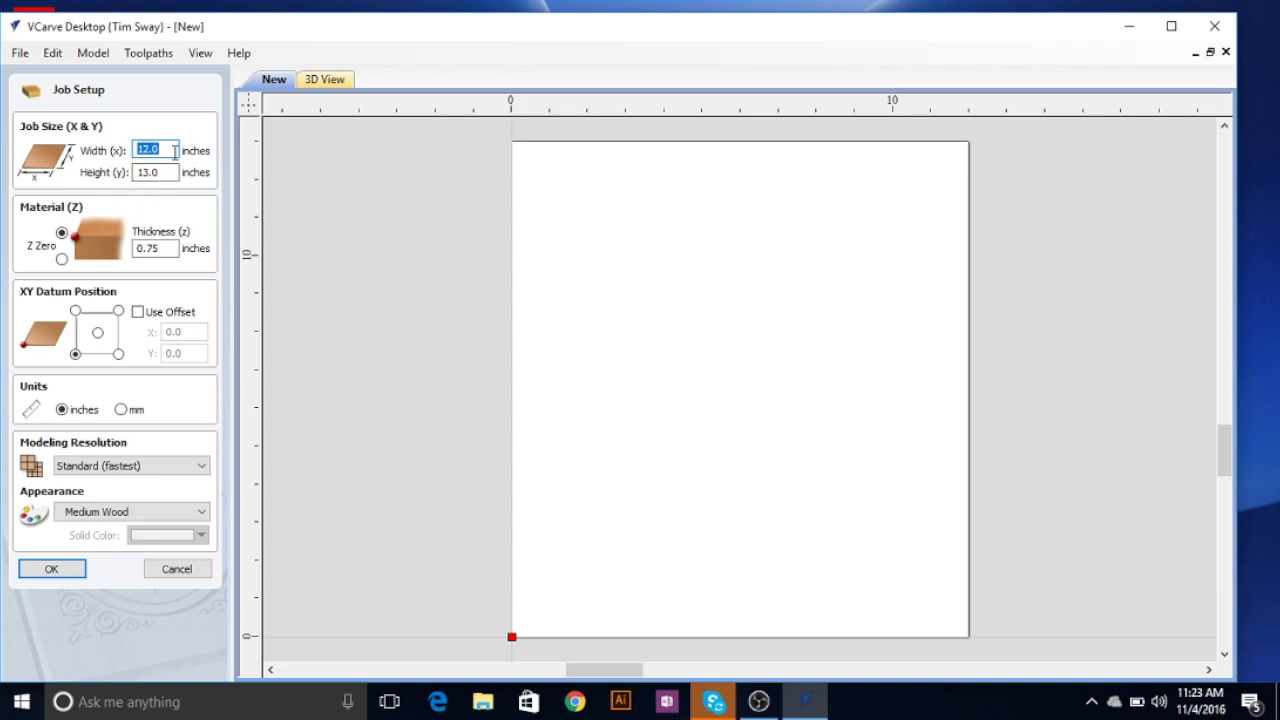
Place the material Z zero at the bottom surface and finish the job setup
left_click(62, 260)
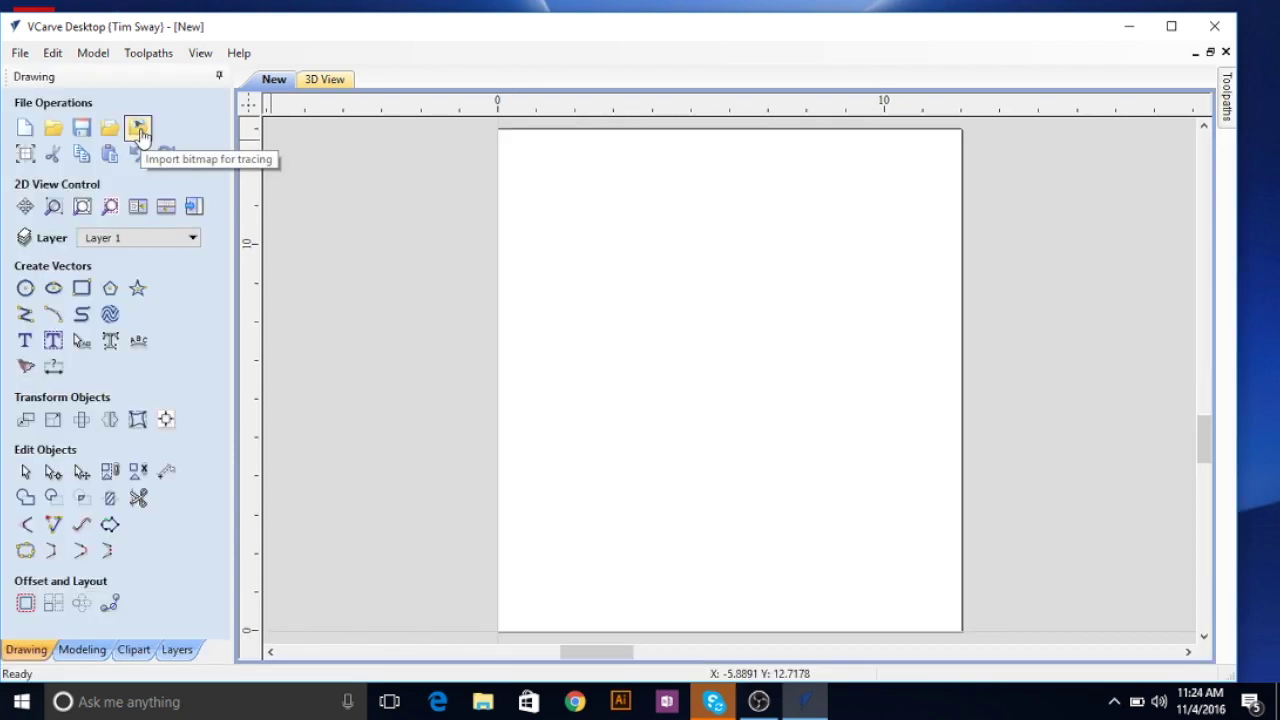
Import the crosses image as a bitmap for tracing
left_click(140, 128)
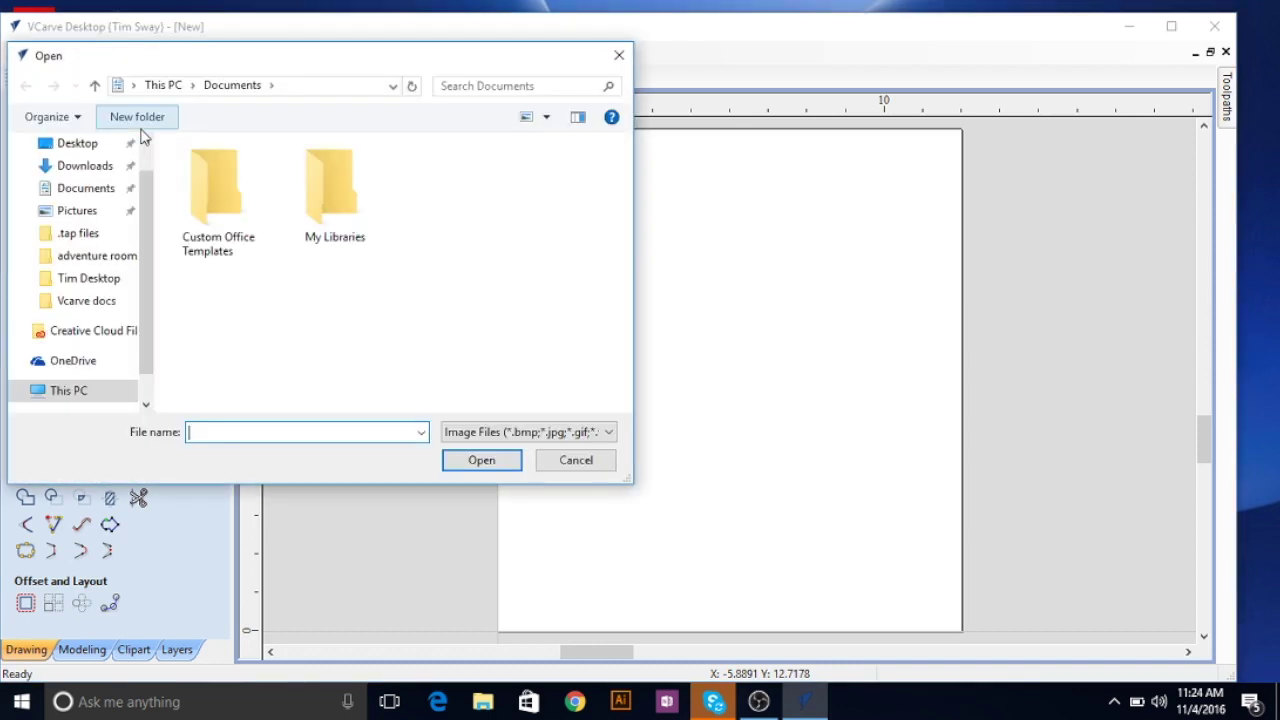
double_click(560, 190)
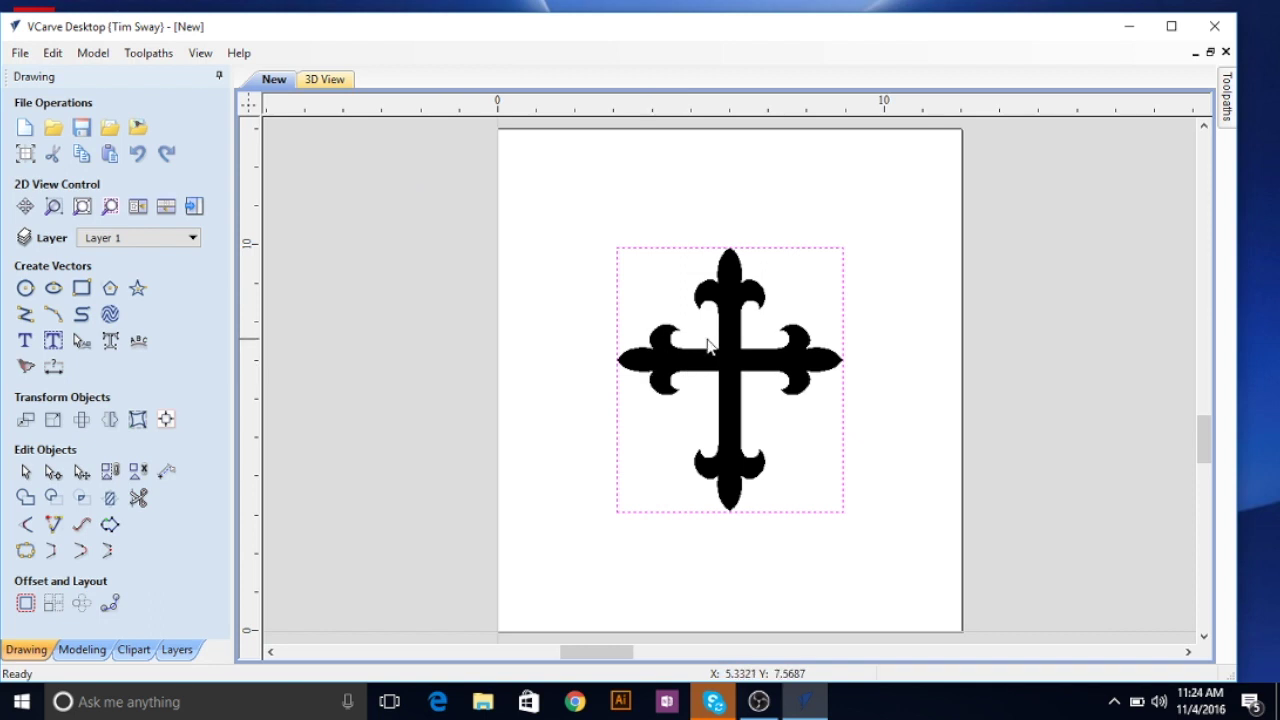
left_click(679, 313)
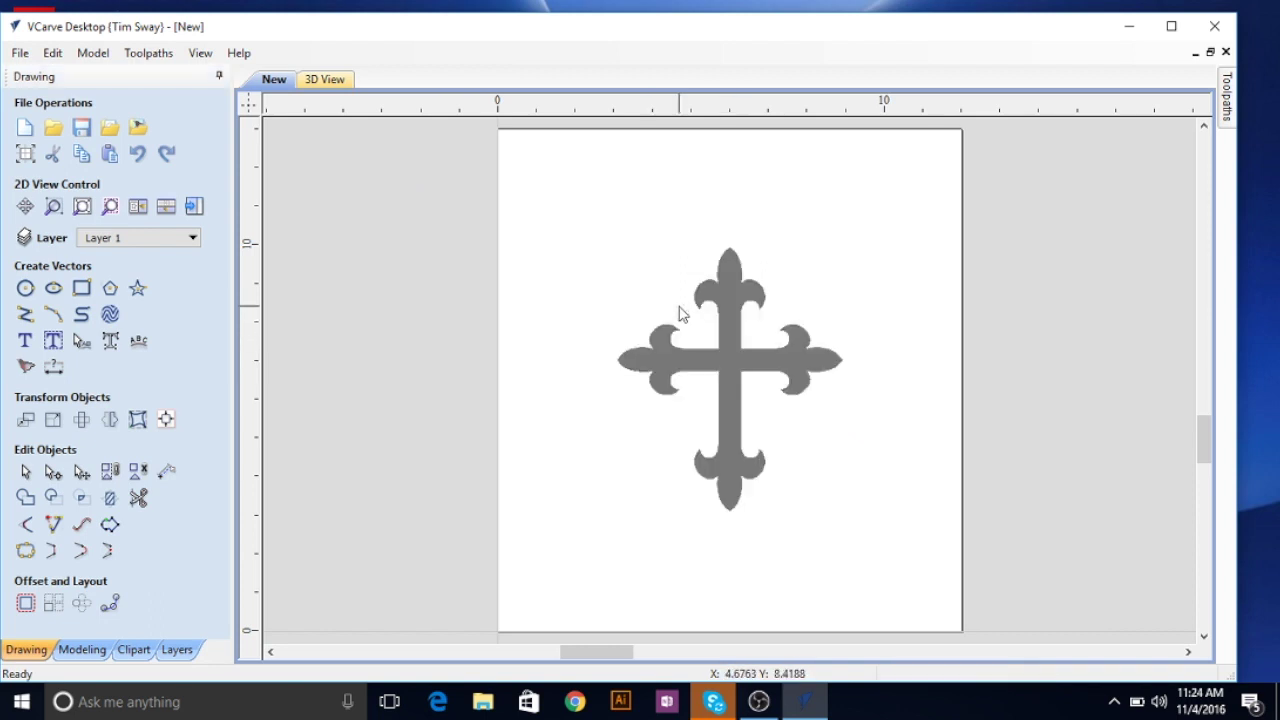
left_click(716, 358)
left_click(726, 357)
left_click(740, 370)
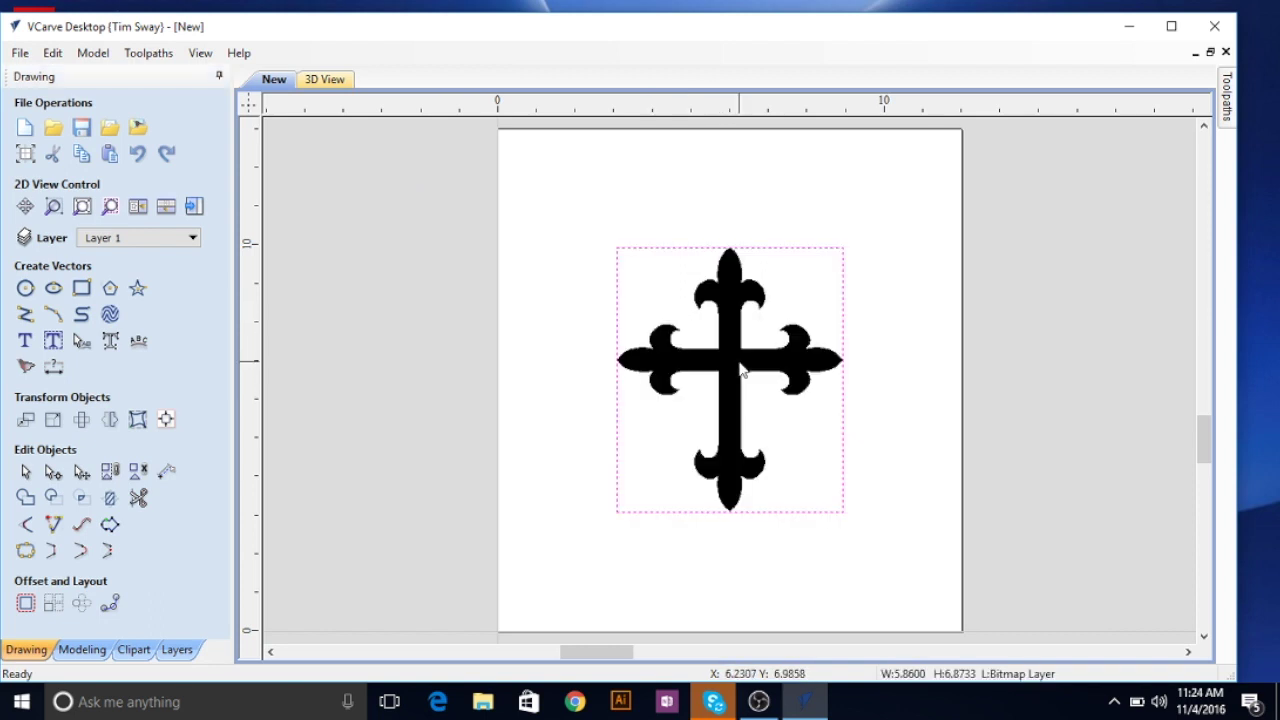
Scale the cross to about 10.52 × 12.34 inches and centre it on the sheet
left_click(722, 355)
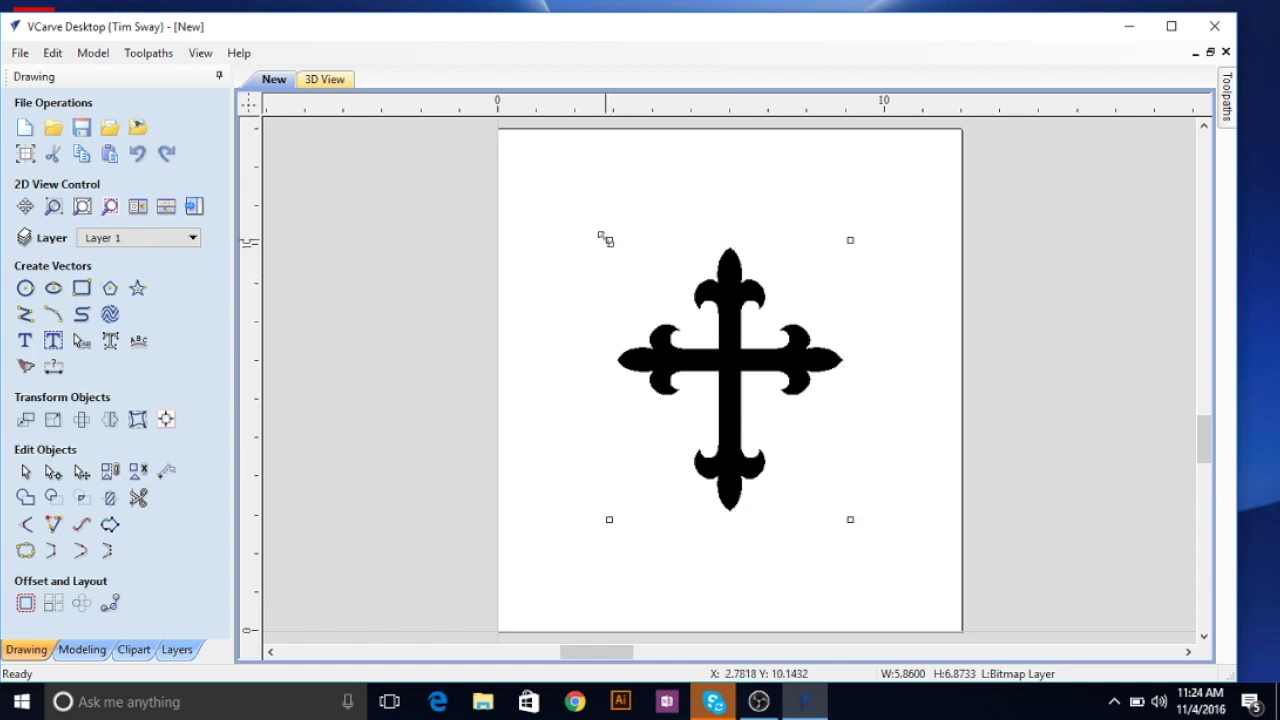
left_click_drag(605, 238, 543, 135)
left_click_drag(729, 360, 765, 360)
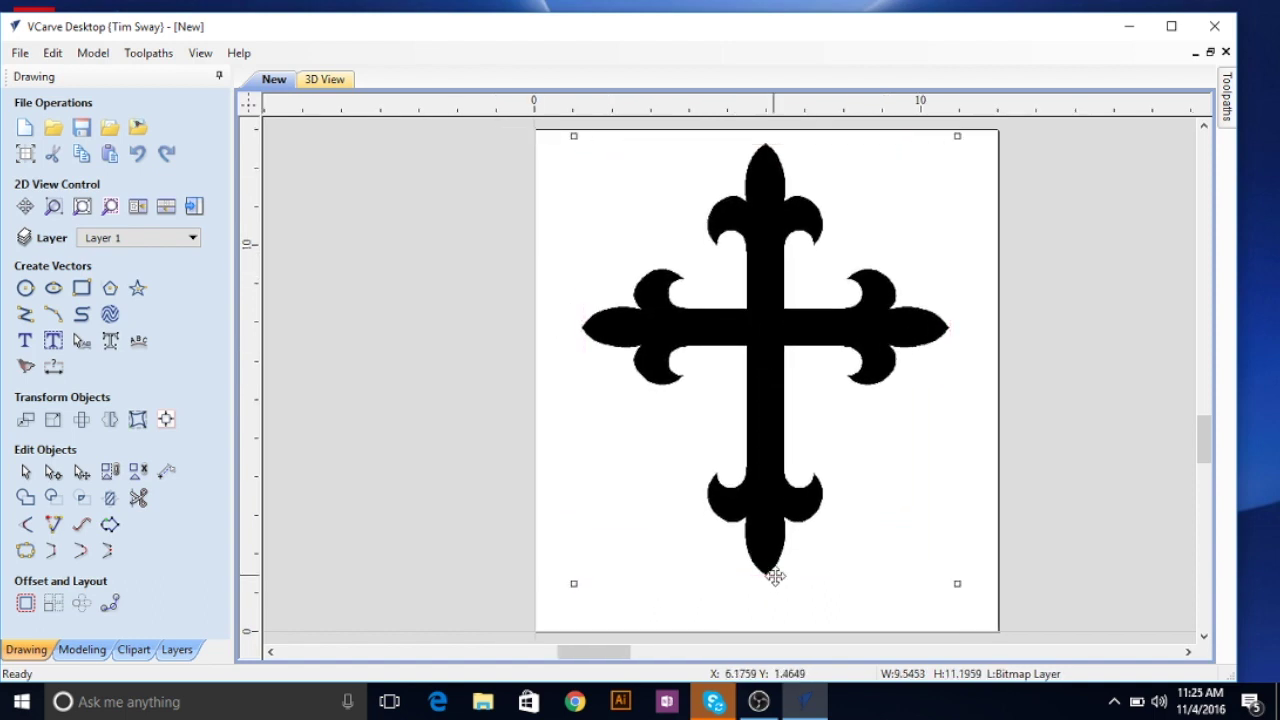
left_click_drag(573, 583, 537, 628)
left_click_drag(745, 520, 776, 527)
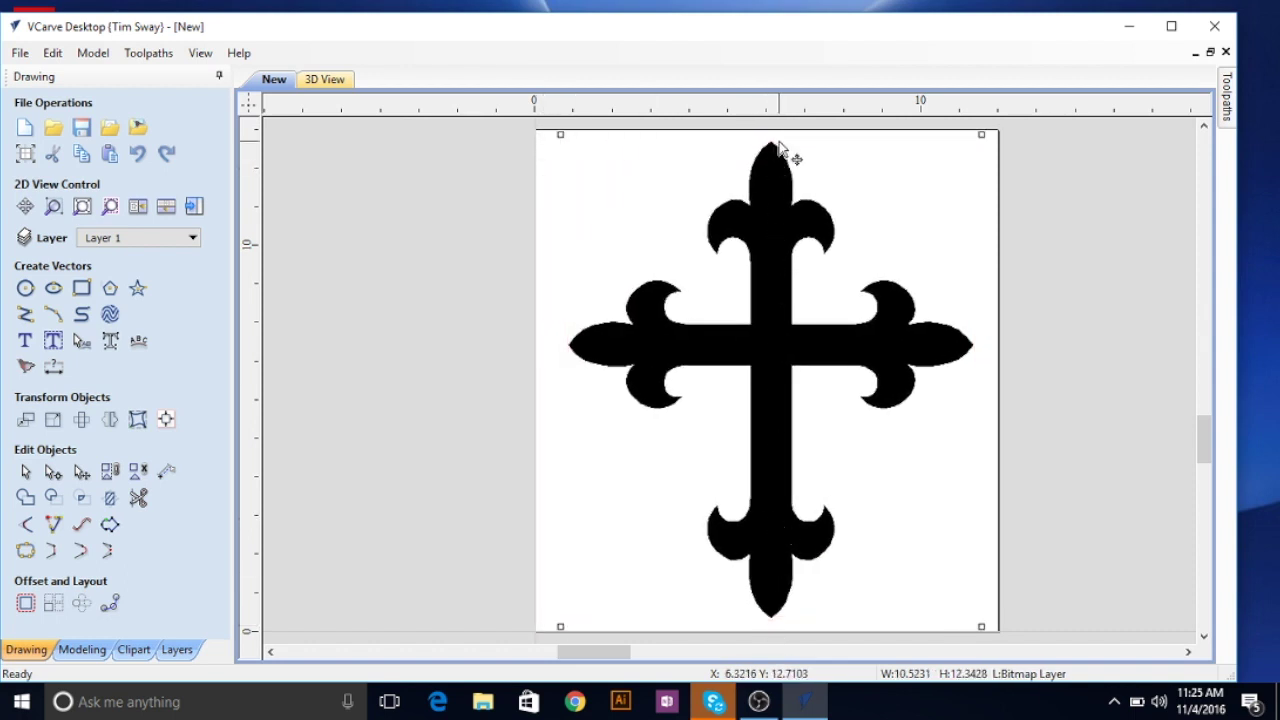
key("Escape")
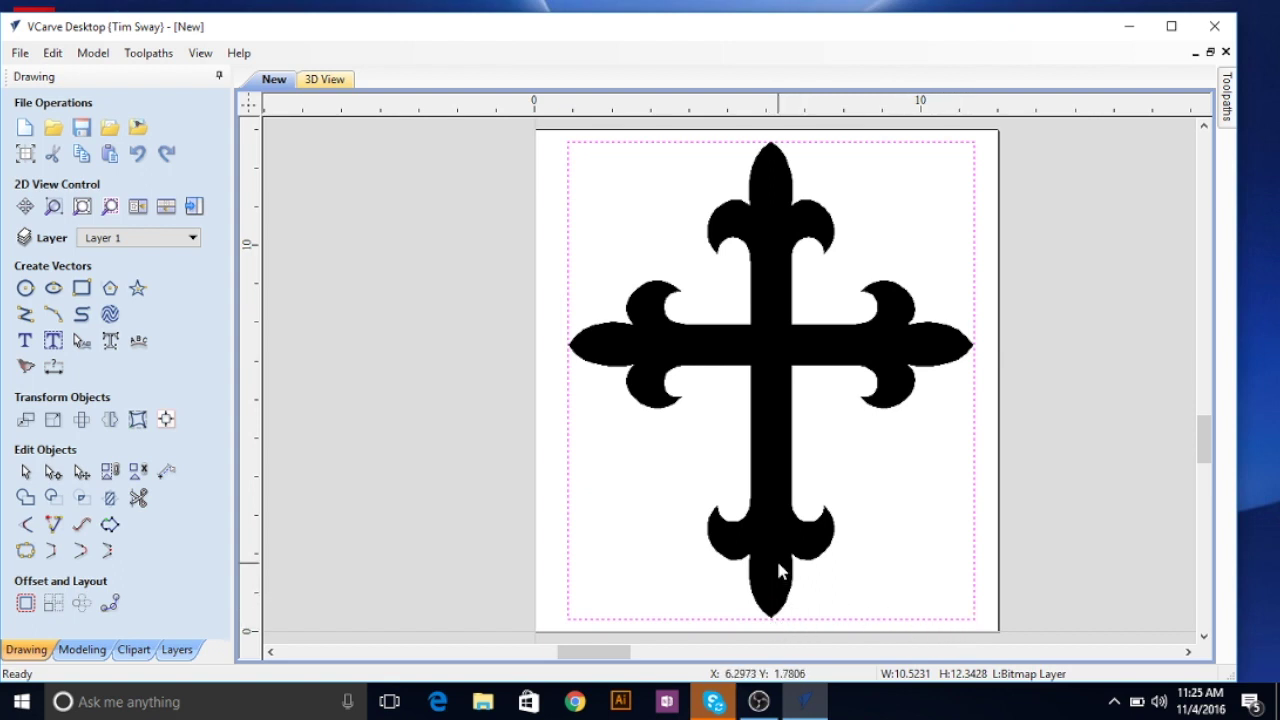
left_click(763, 333)
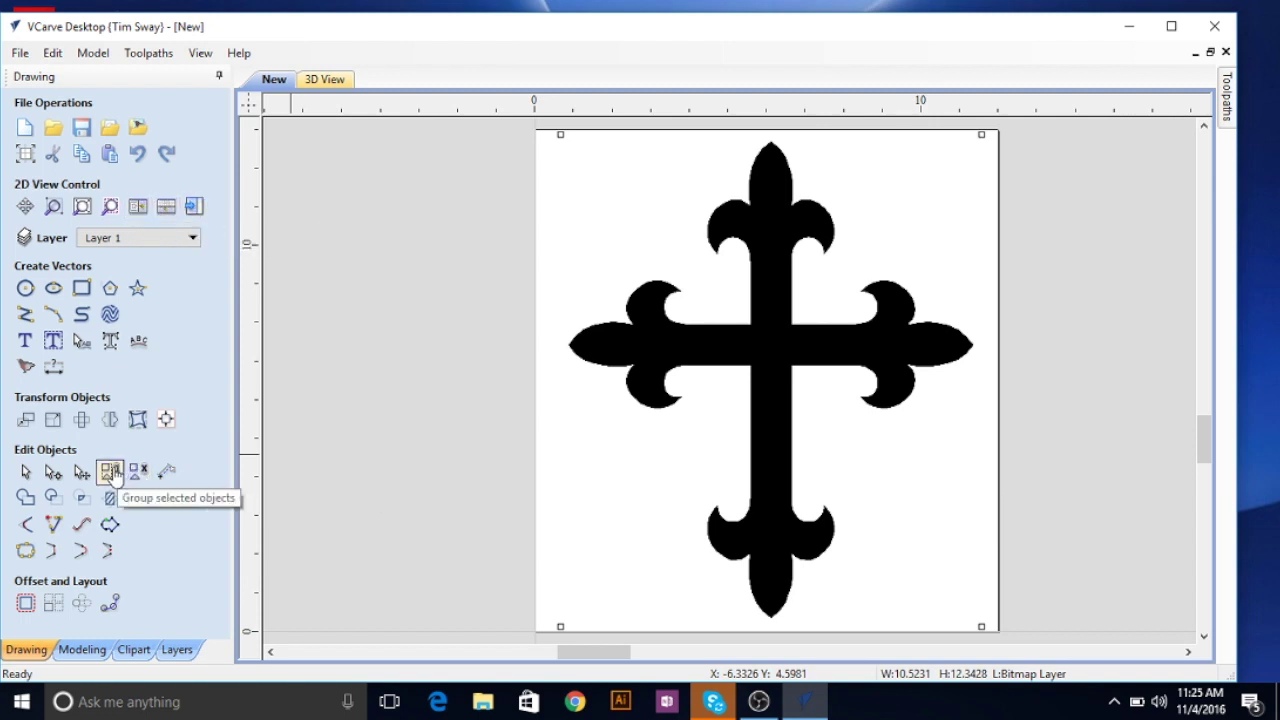
left_click(640, 351)
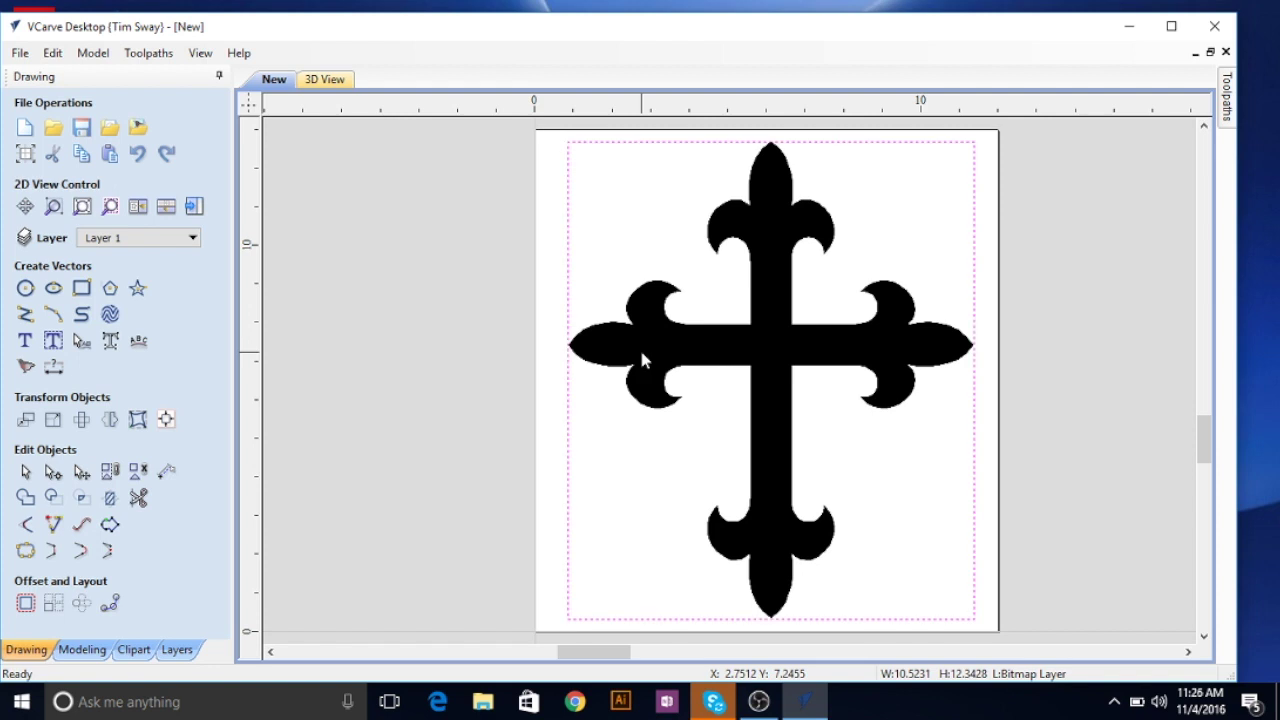
Trace the cross bitmap in Black/White at 0.50, then preview and apply the vectors
left_click(26, 369)
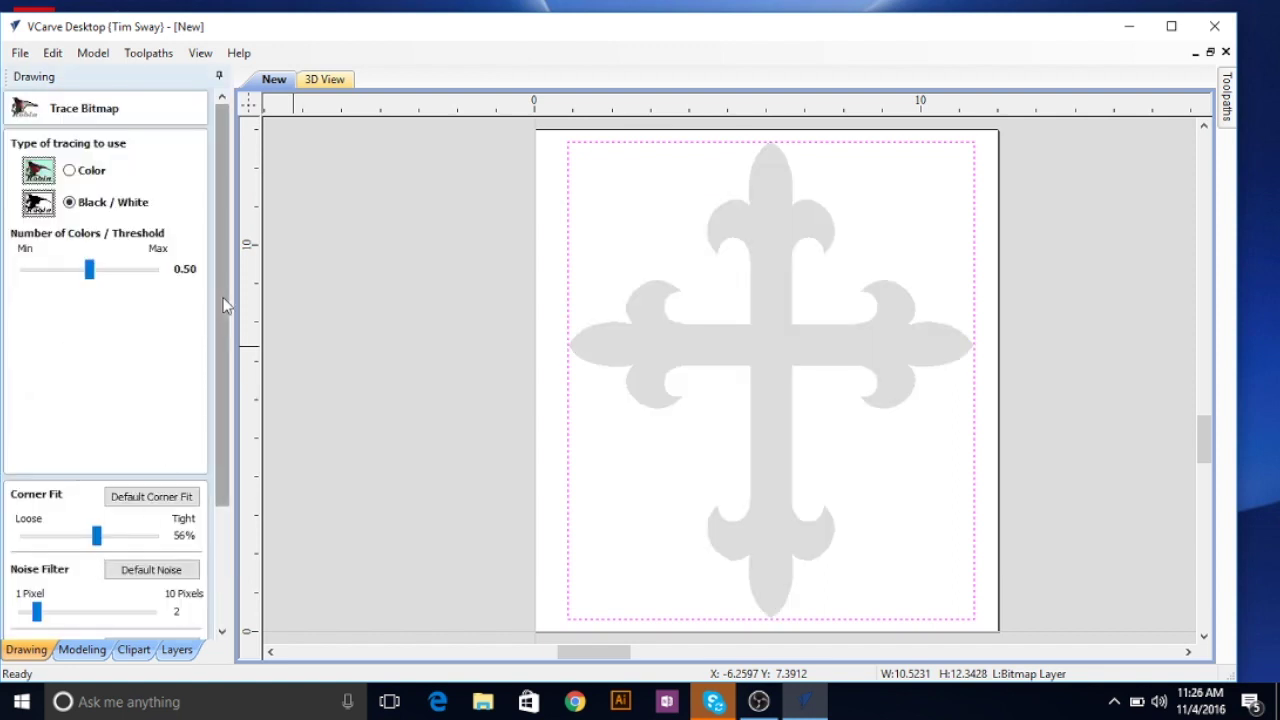
left_click_drag(217, 298, 211, 540)
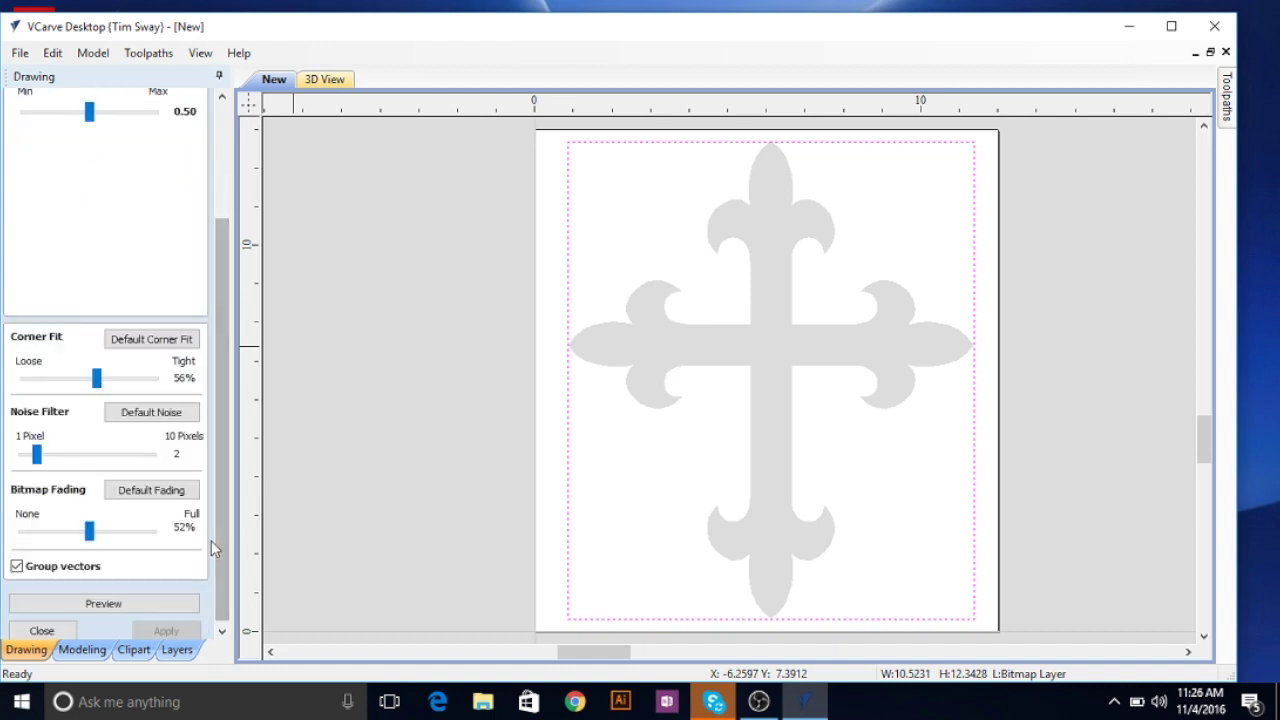
left_click(104, 612)
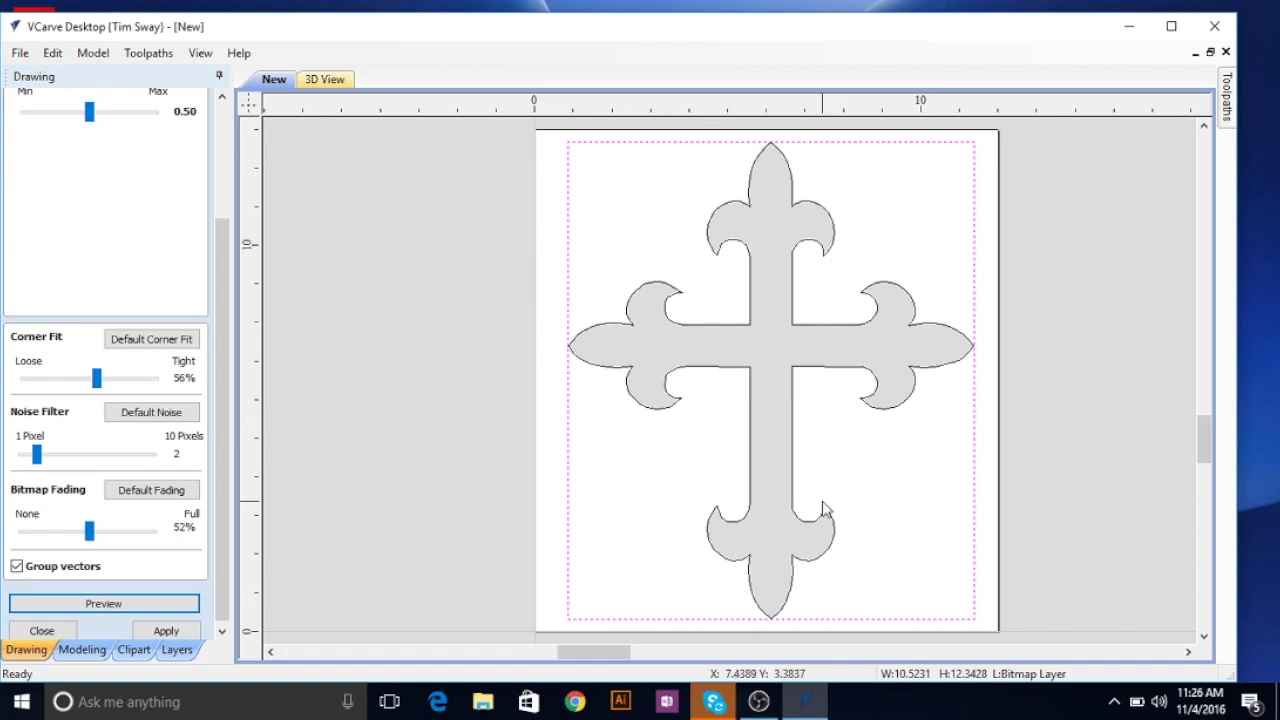
left_click(162, 631)
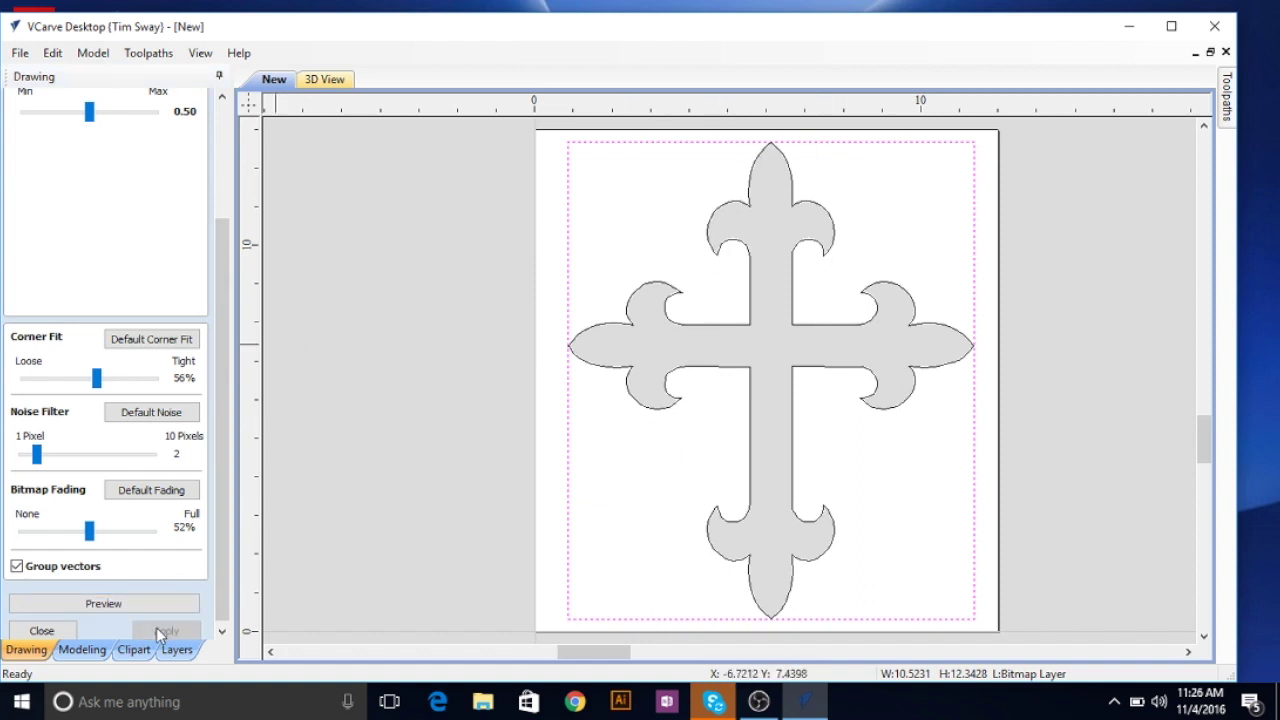
left_click(40, 630)
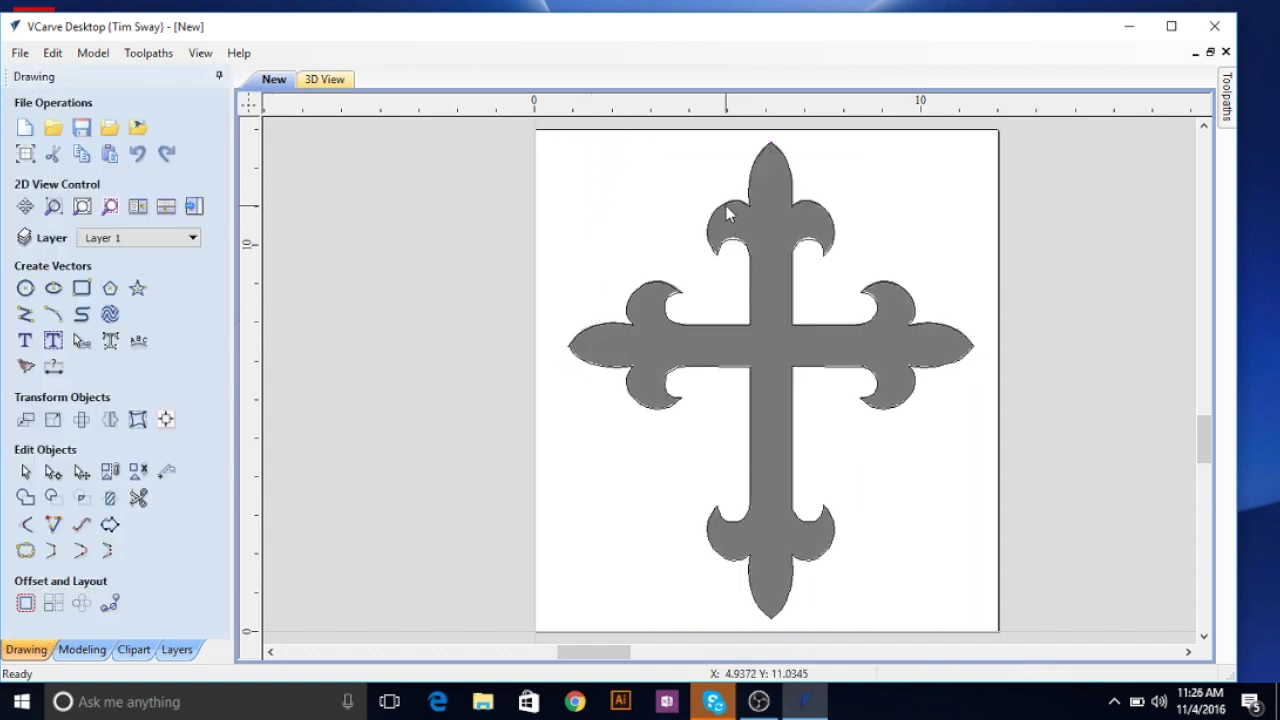
Select the traced cross and confirm material at 0.75 inch thick with 0.2 inch clearance and plunge gaps
left_click(729, 210)
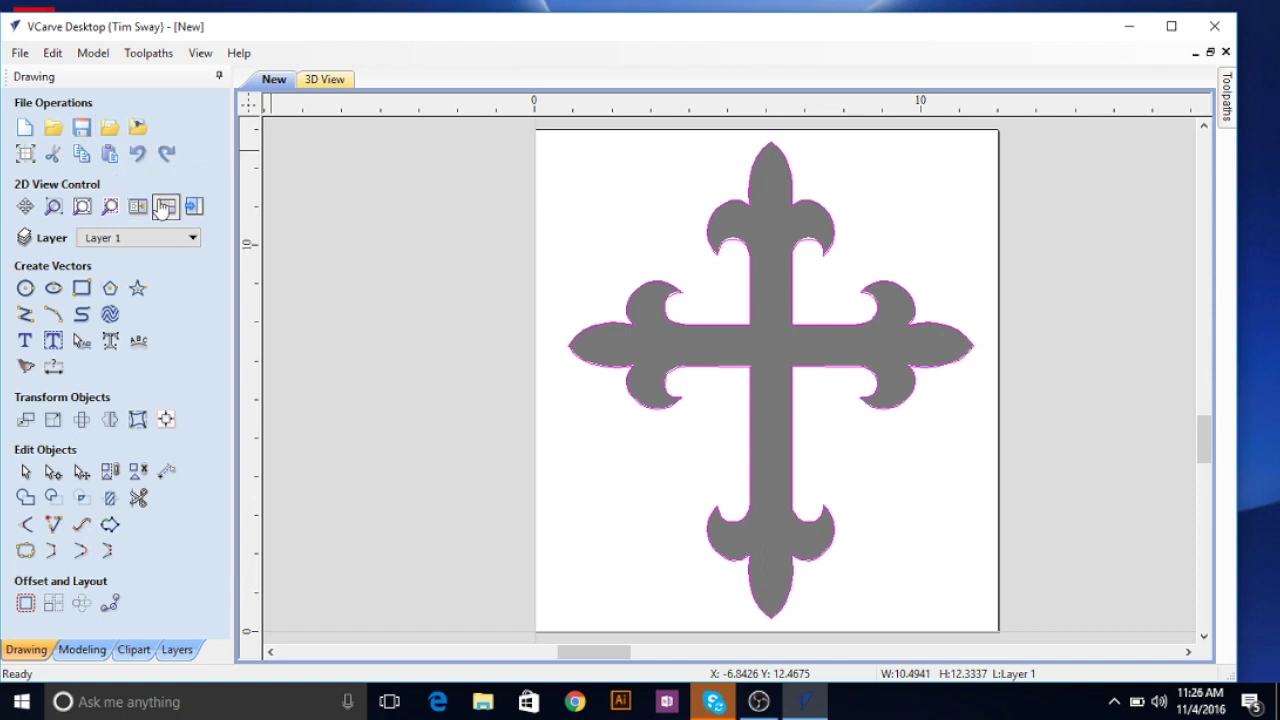
left_click(197, 206)
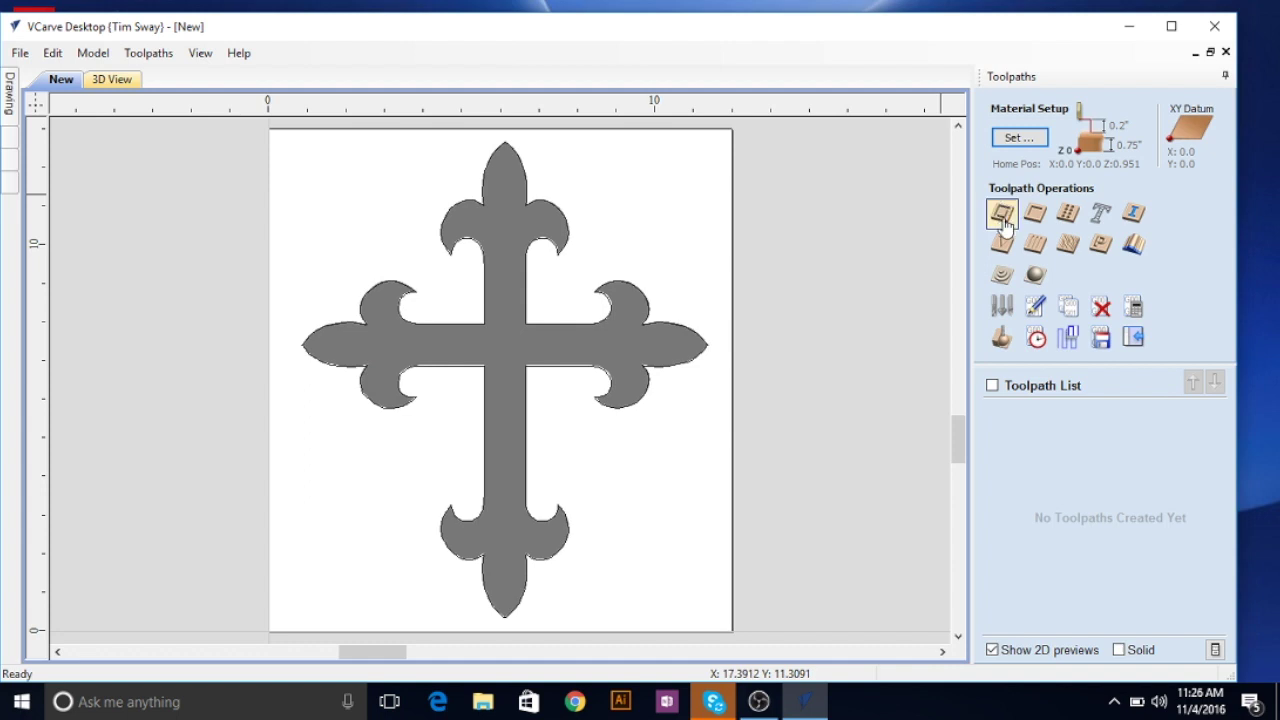
left_click(1019, 140)
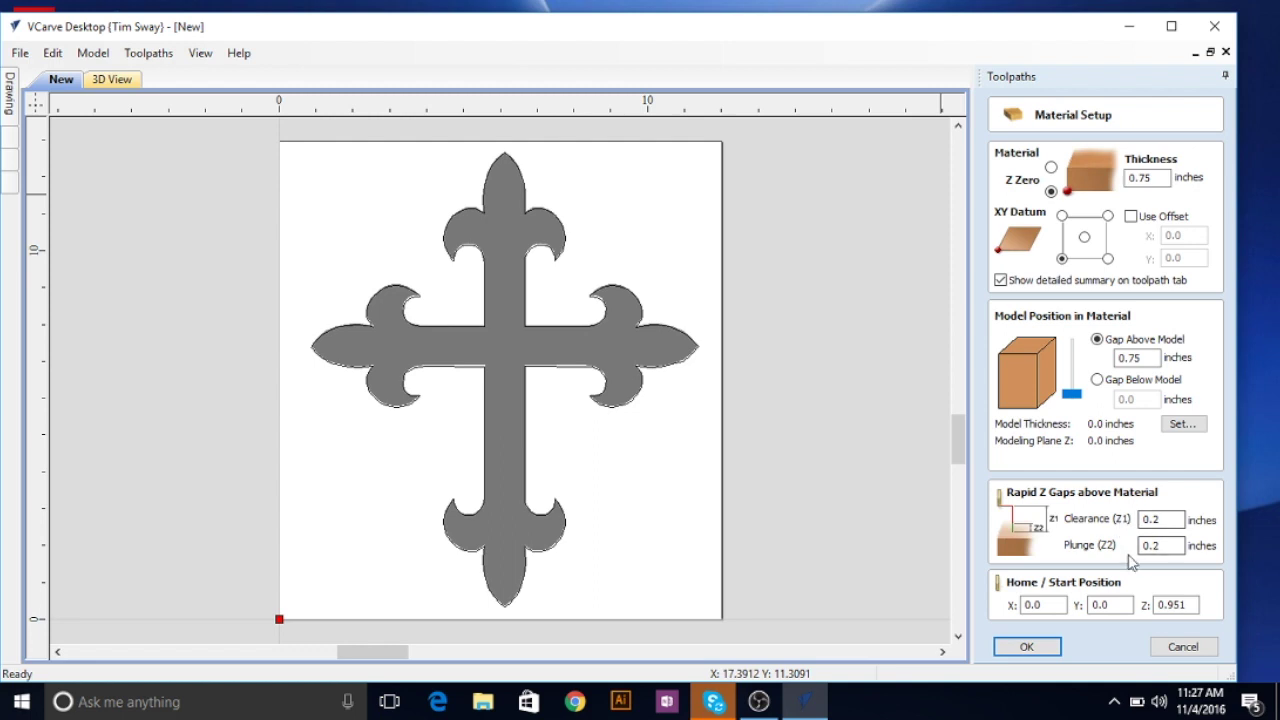
left_click(1022, 649)
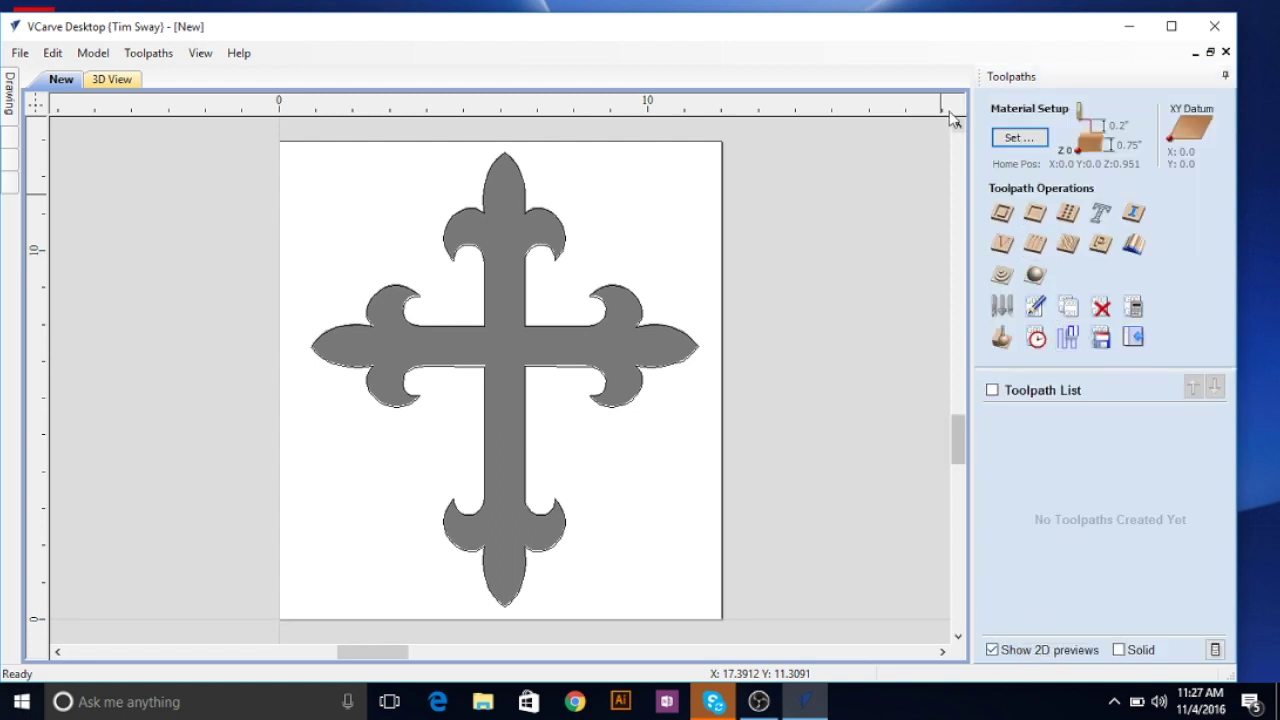
Start a profile toolpath for the cross using the 0.1875-inch End Mill
left_click(1000, 214)
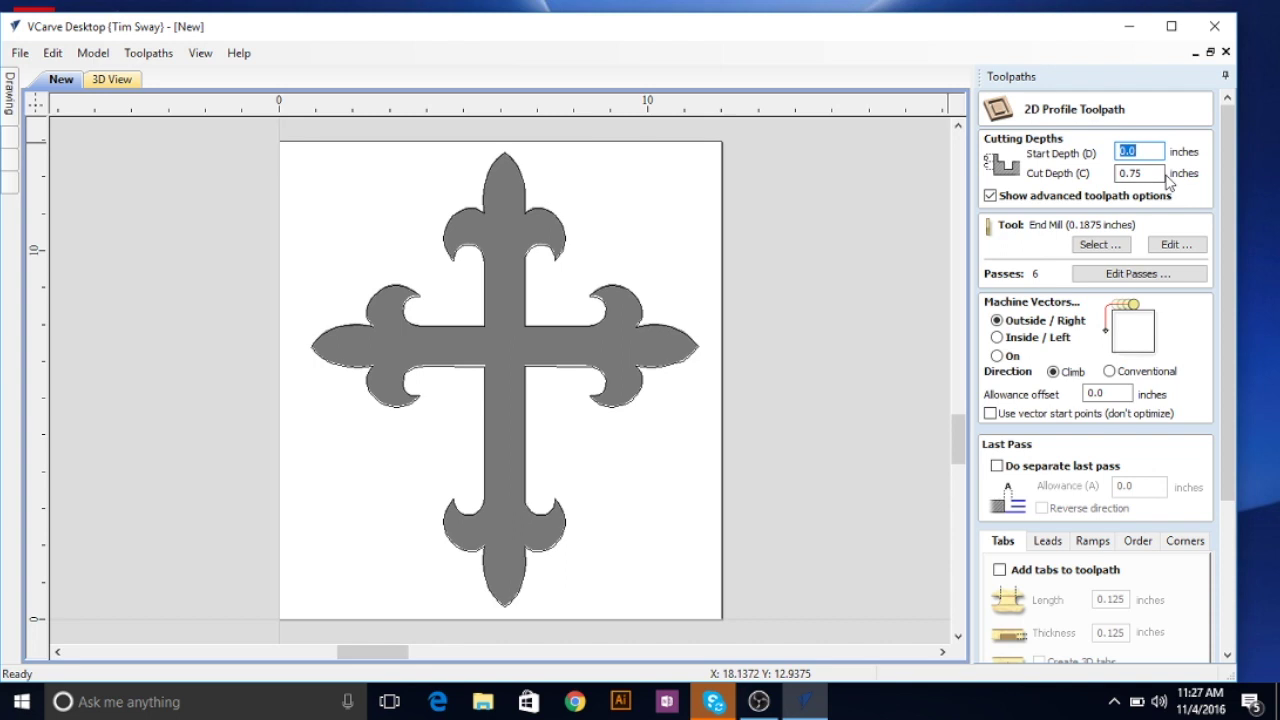
left_click(1098, 246)
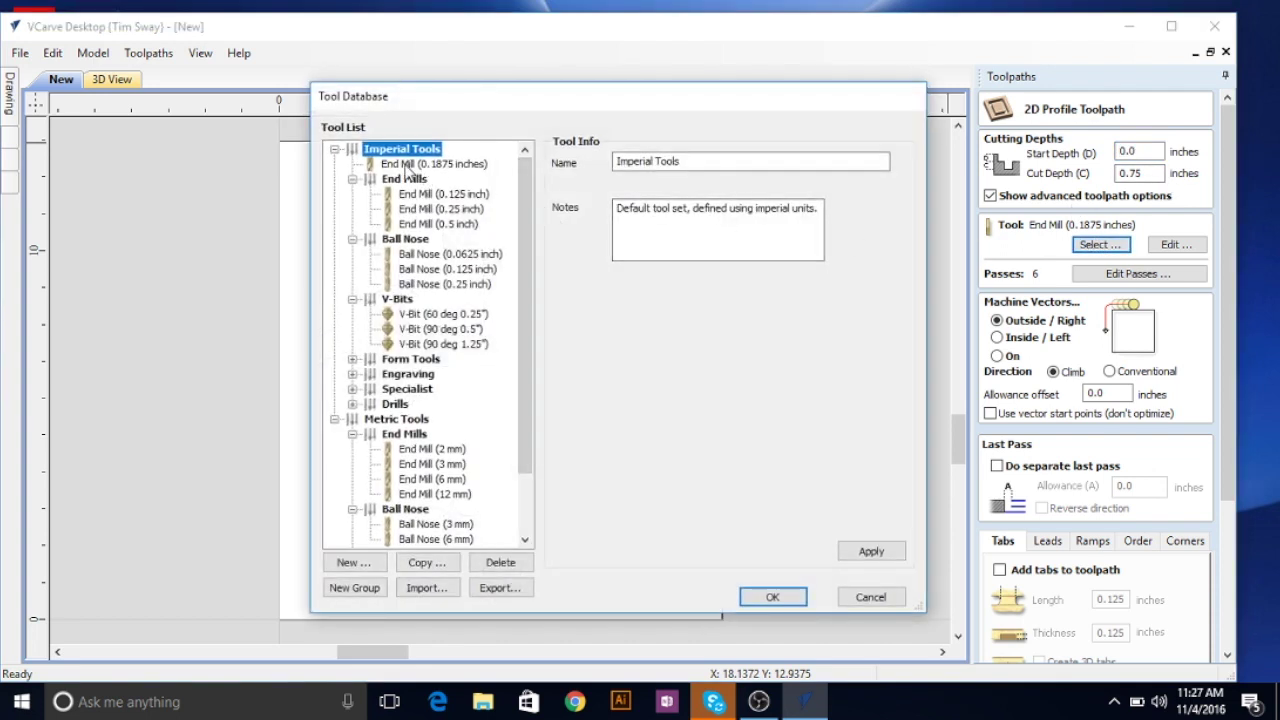
left_click(866, 553)
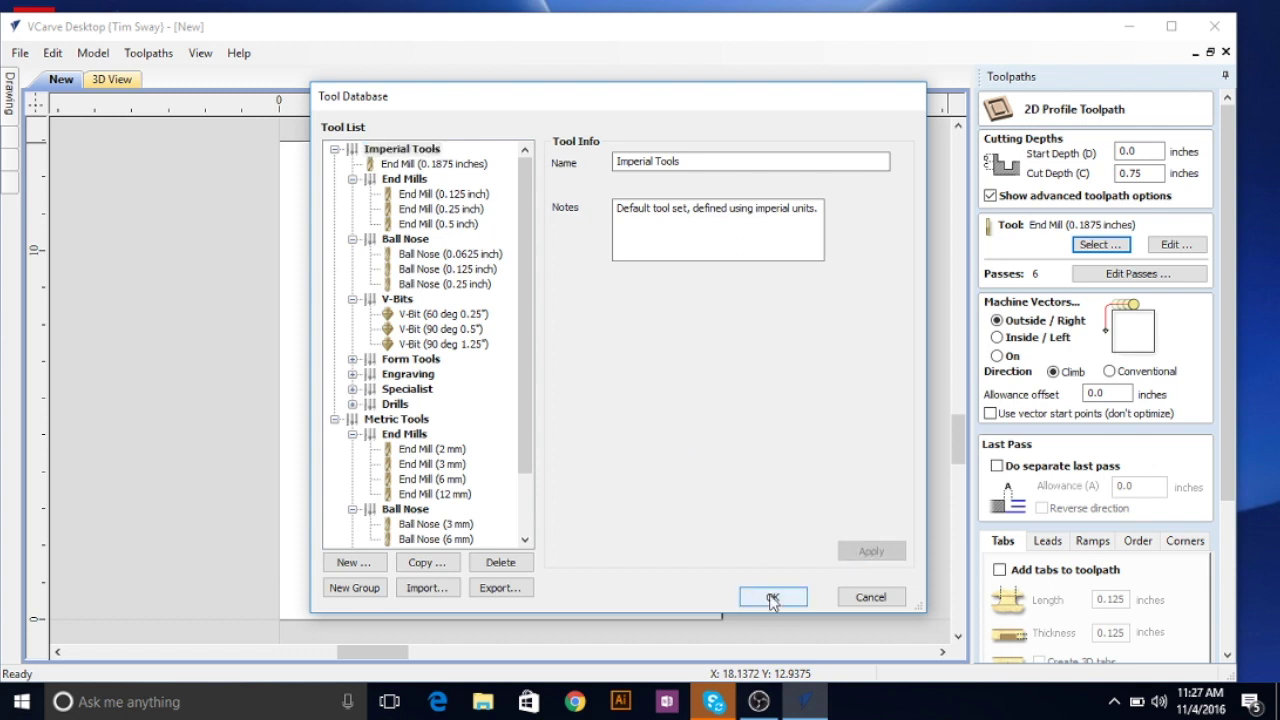
left_click(460, 165)
left_click(876, 549)
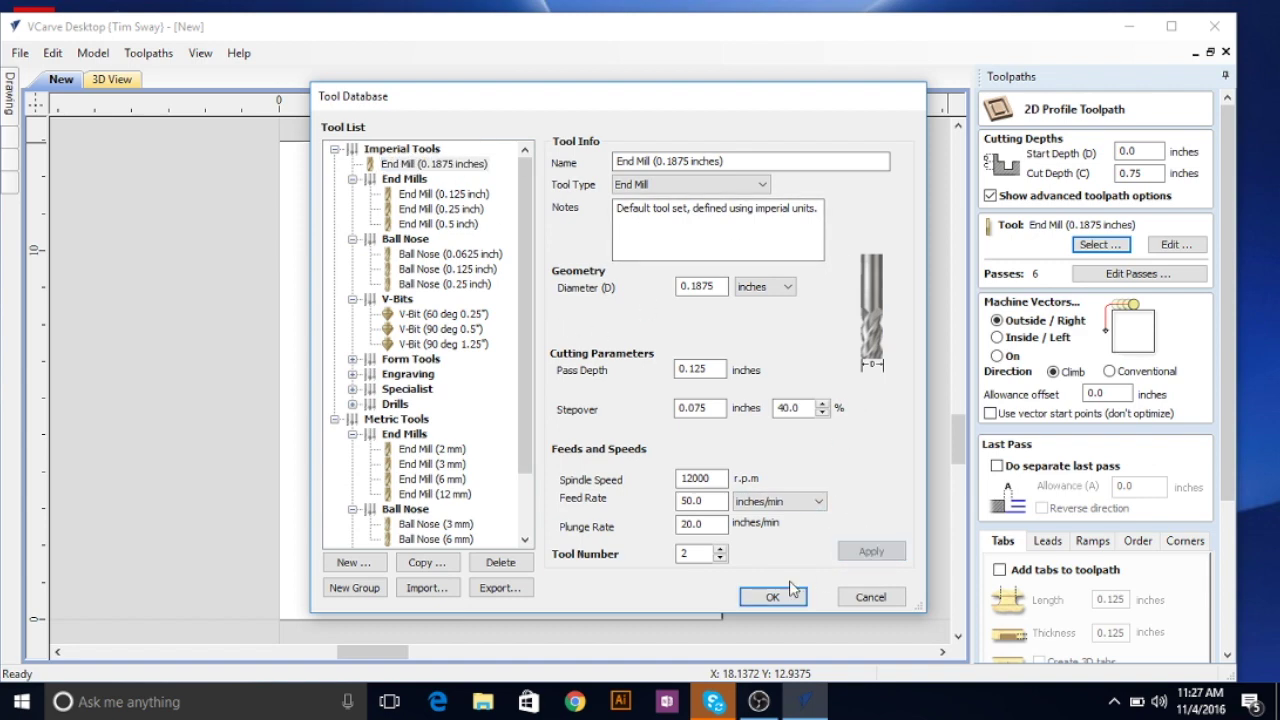
left_click(770, 597)
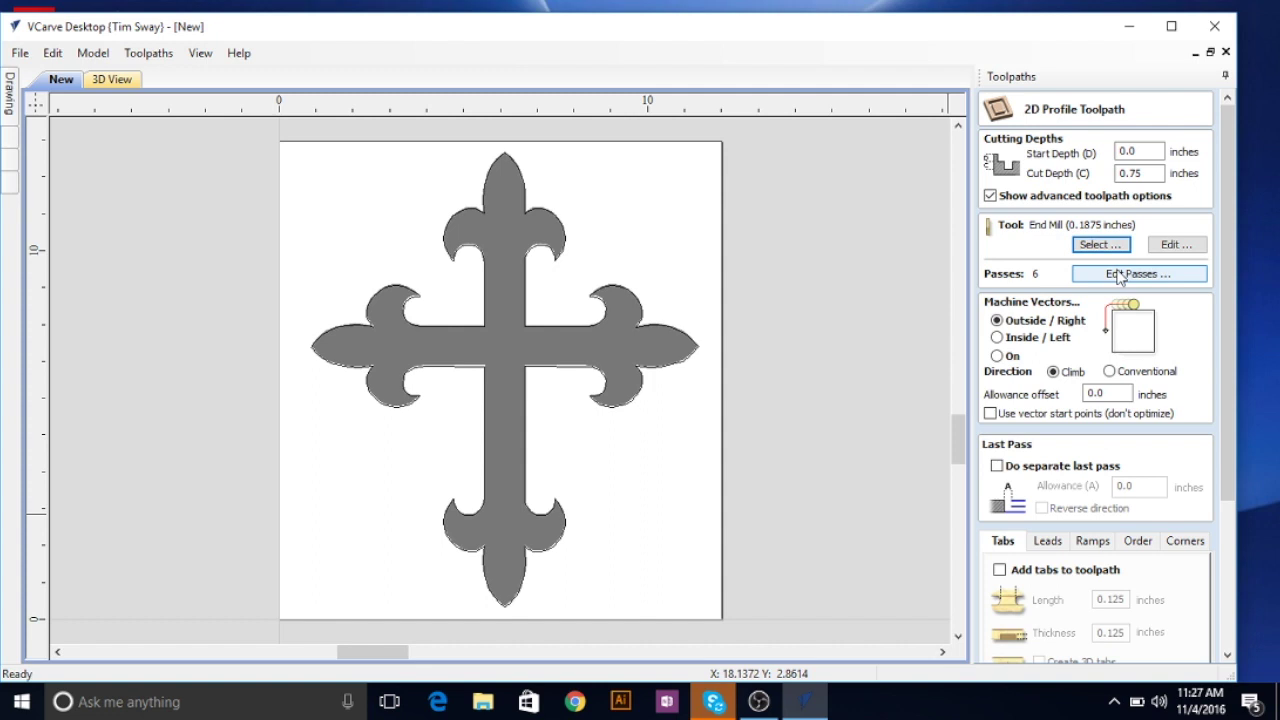
Cut the 0.75-inch depth in 4 passes and enable a separate last pass
left_click(1120, 276)
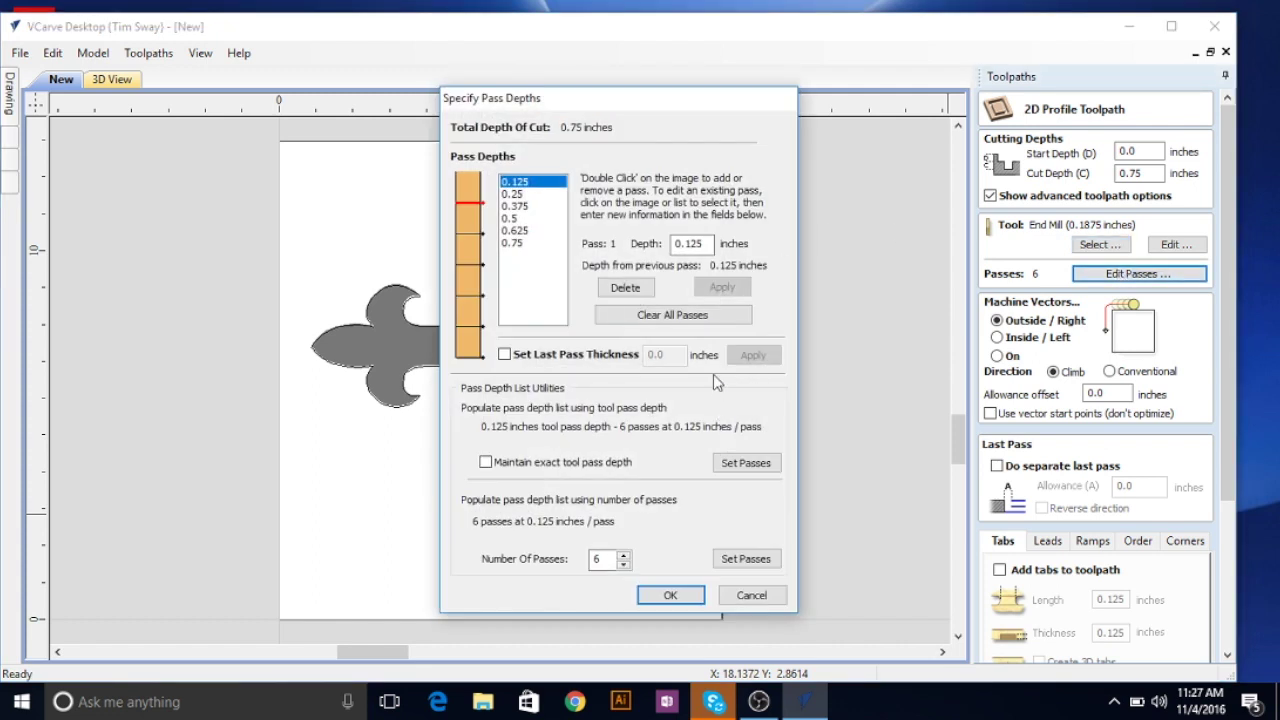
left_click(623, 564)
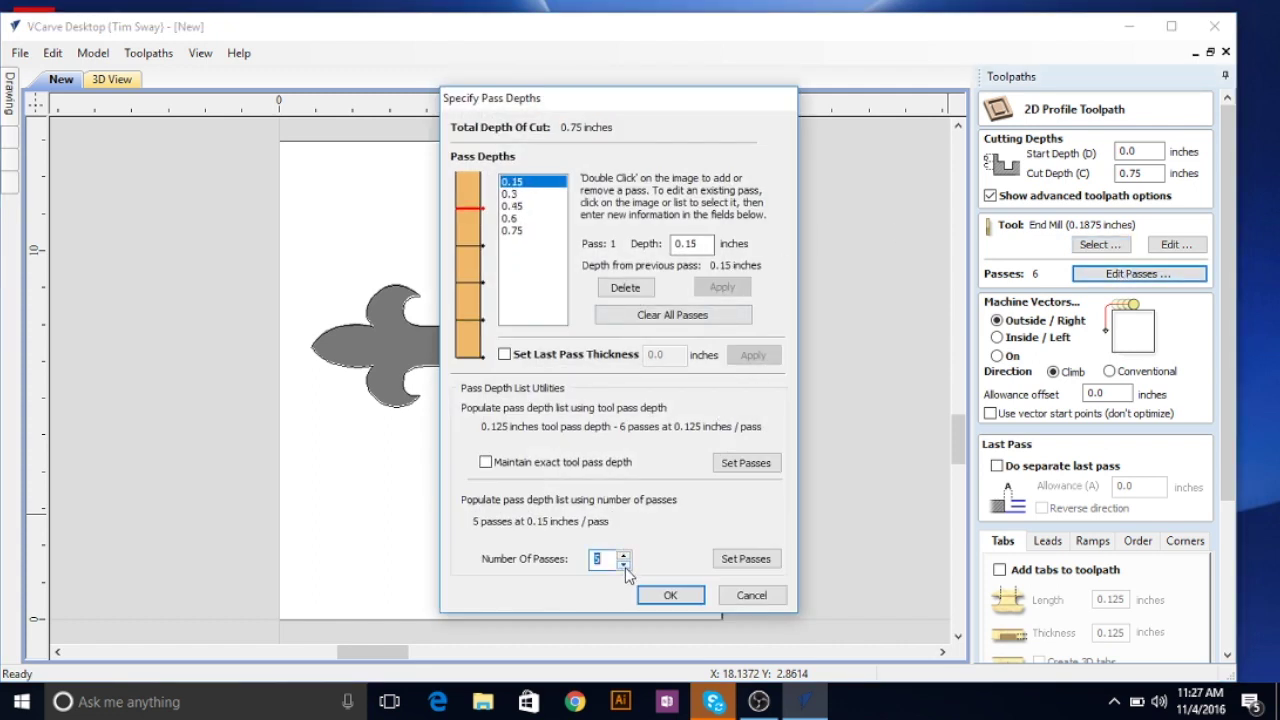
type("6")
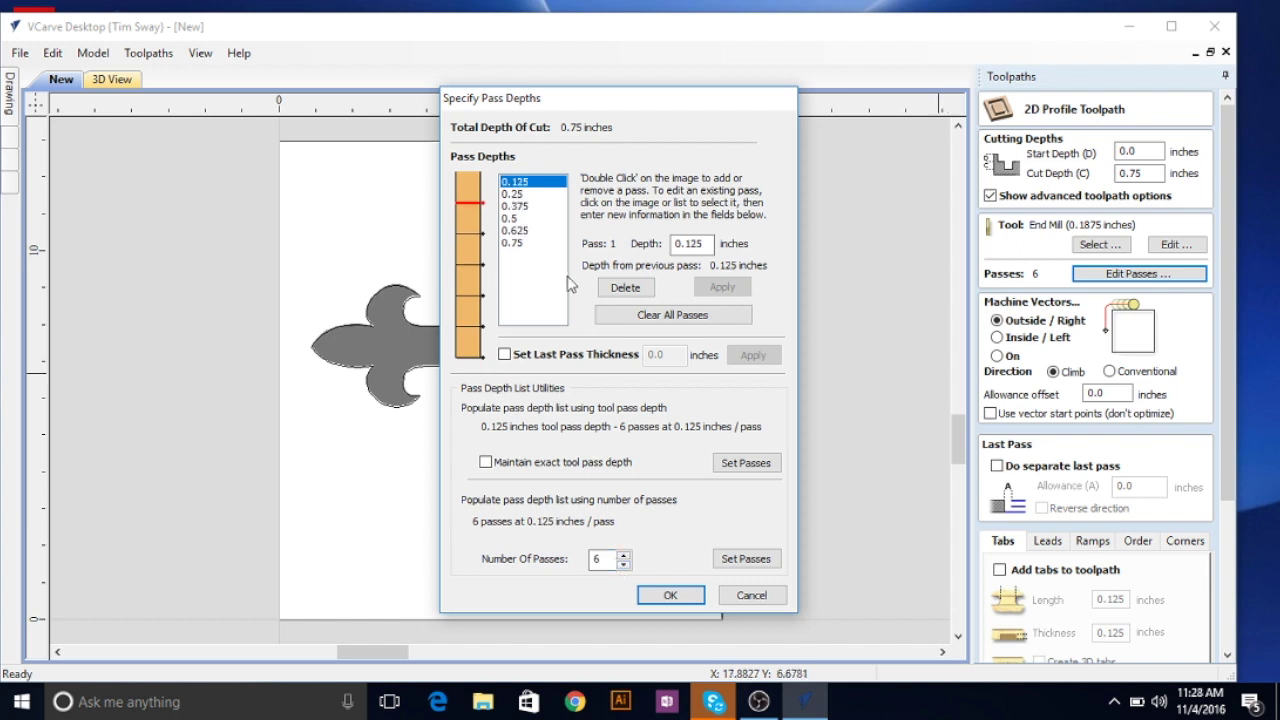
left_click(623, 564)
left_click(623, 564)
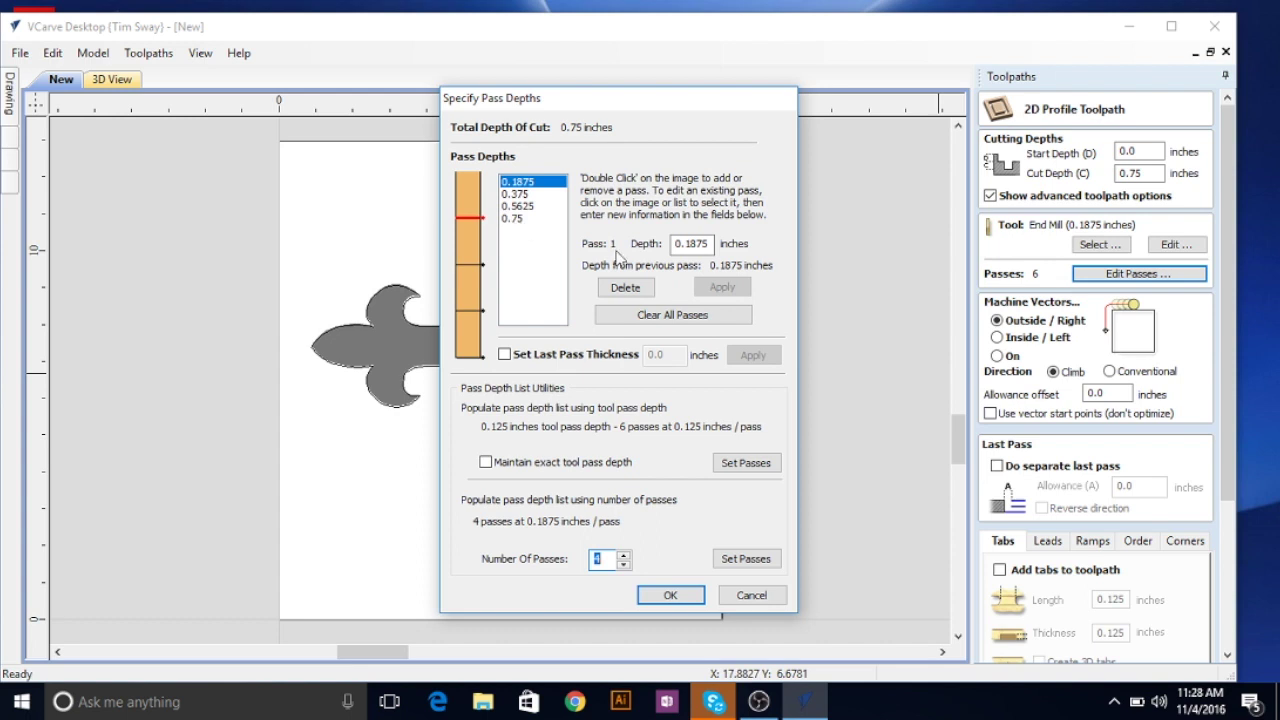
left_click(668, 595)
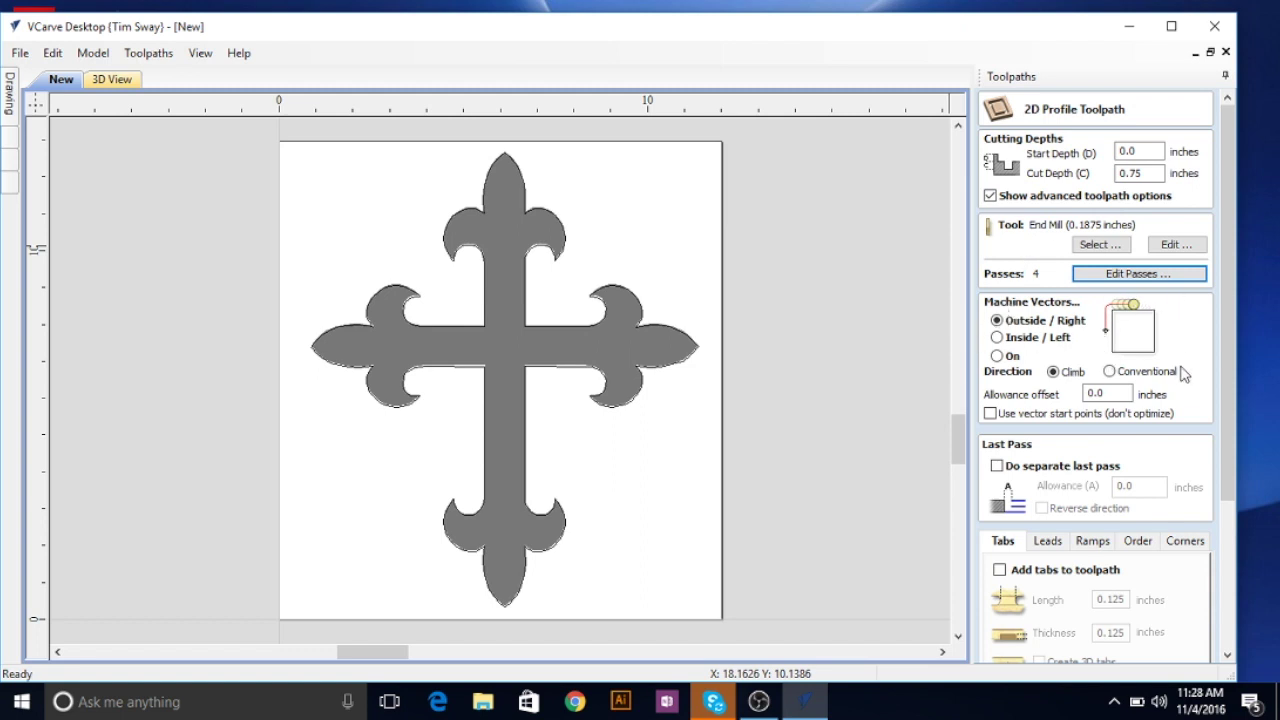
left_click(997, 467)
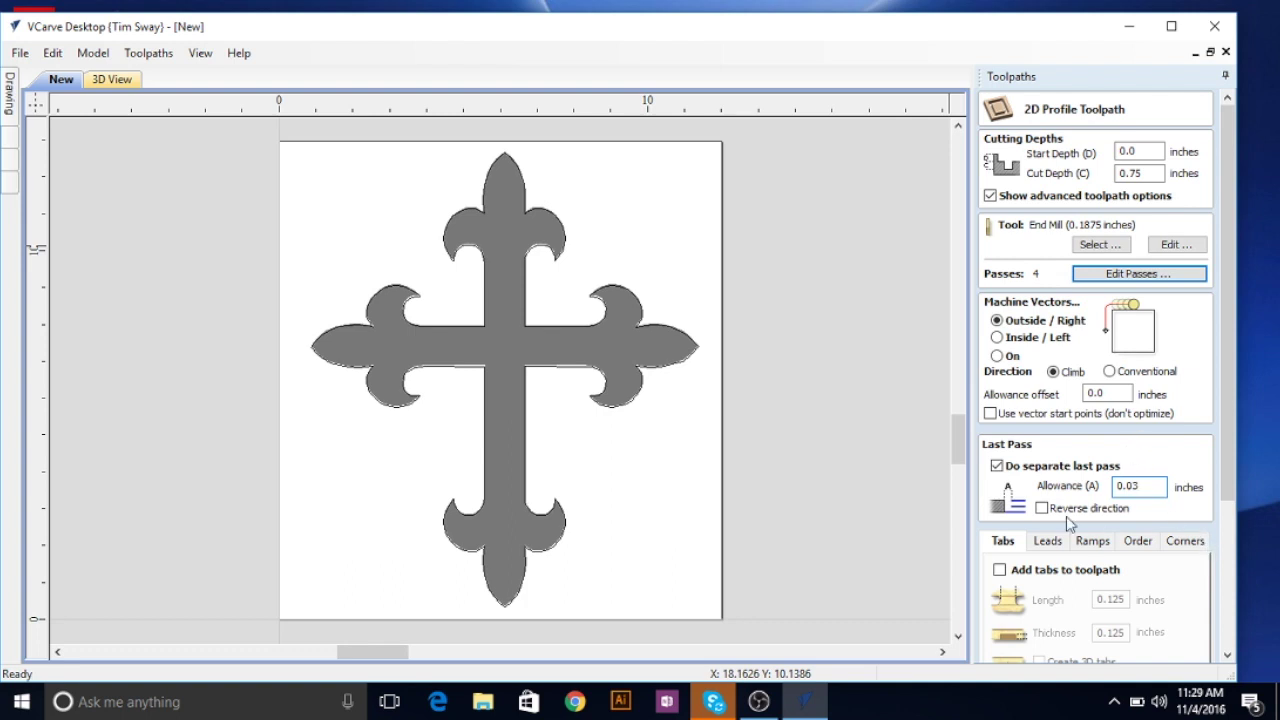
Add straight-line lead-ins to the profile toolpath
scroll(1166, 543, "down", 2)
scroll(1166, 543, "down", 1)
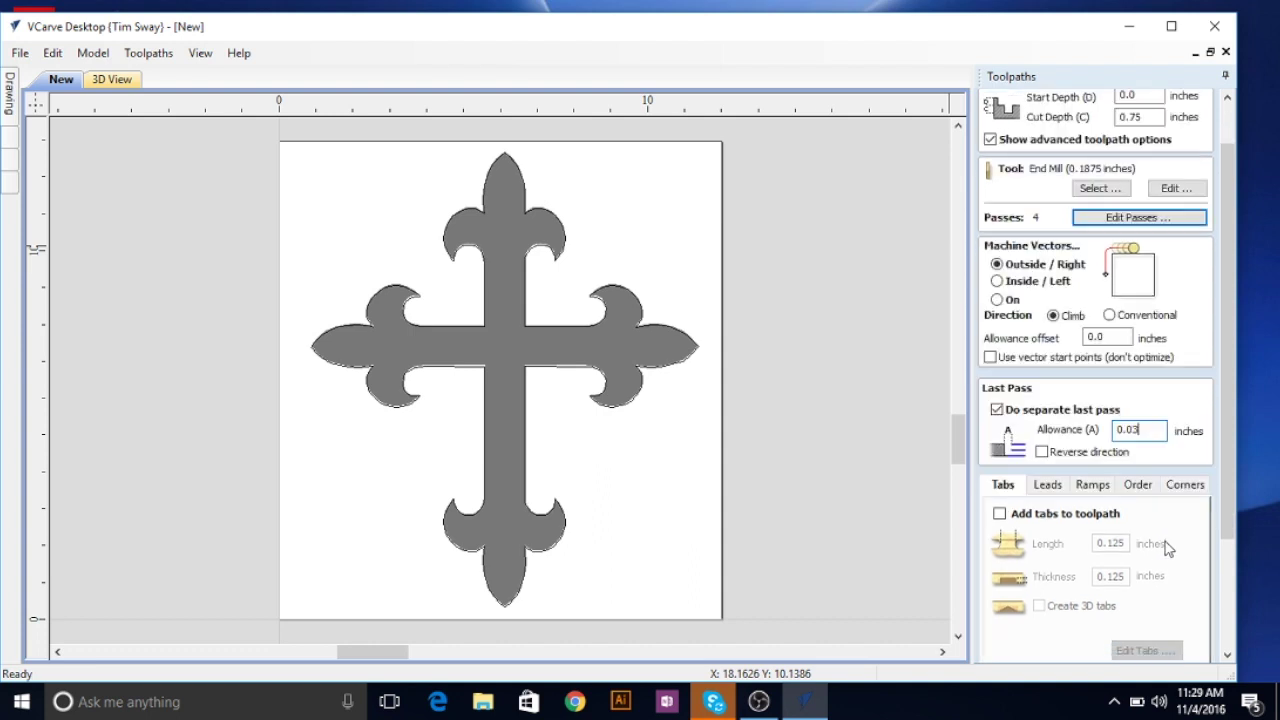
left_click(1050, 484)
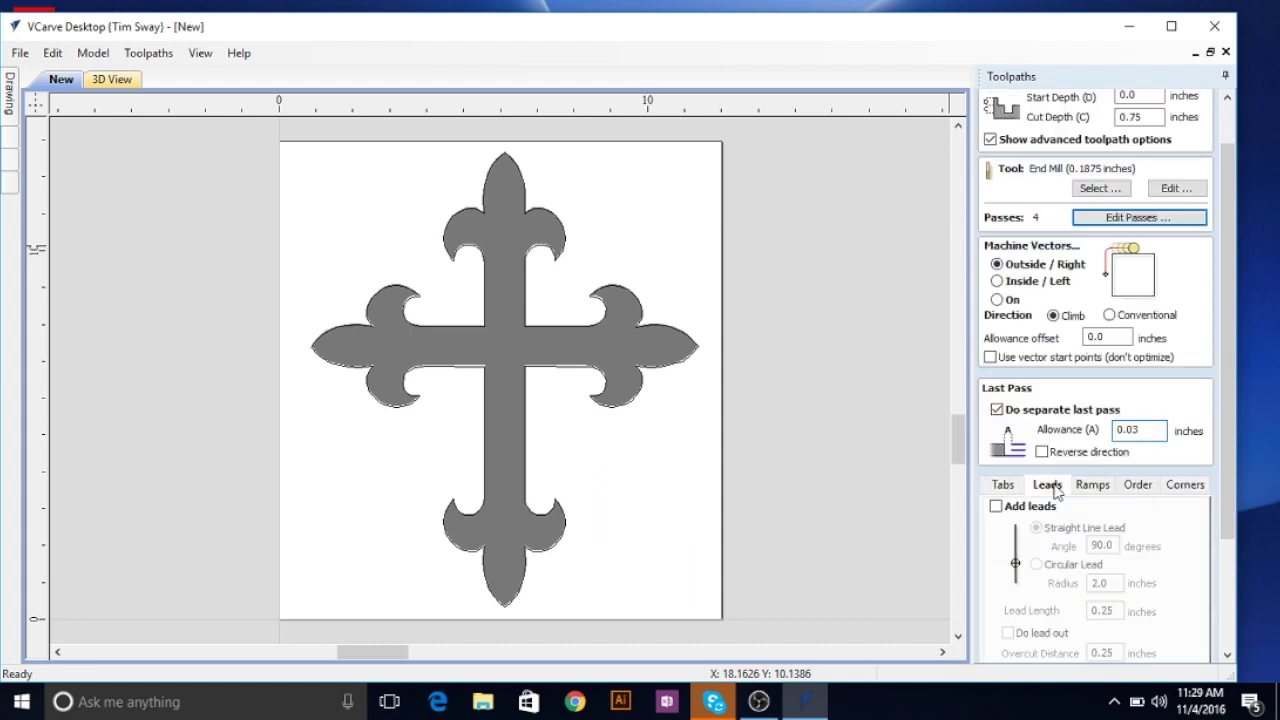
left_click(996, 507)
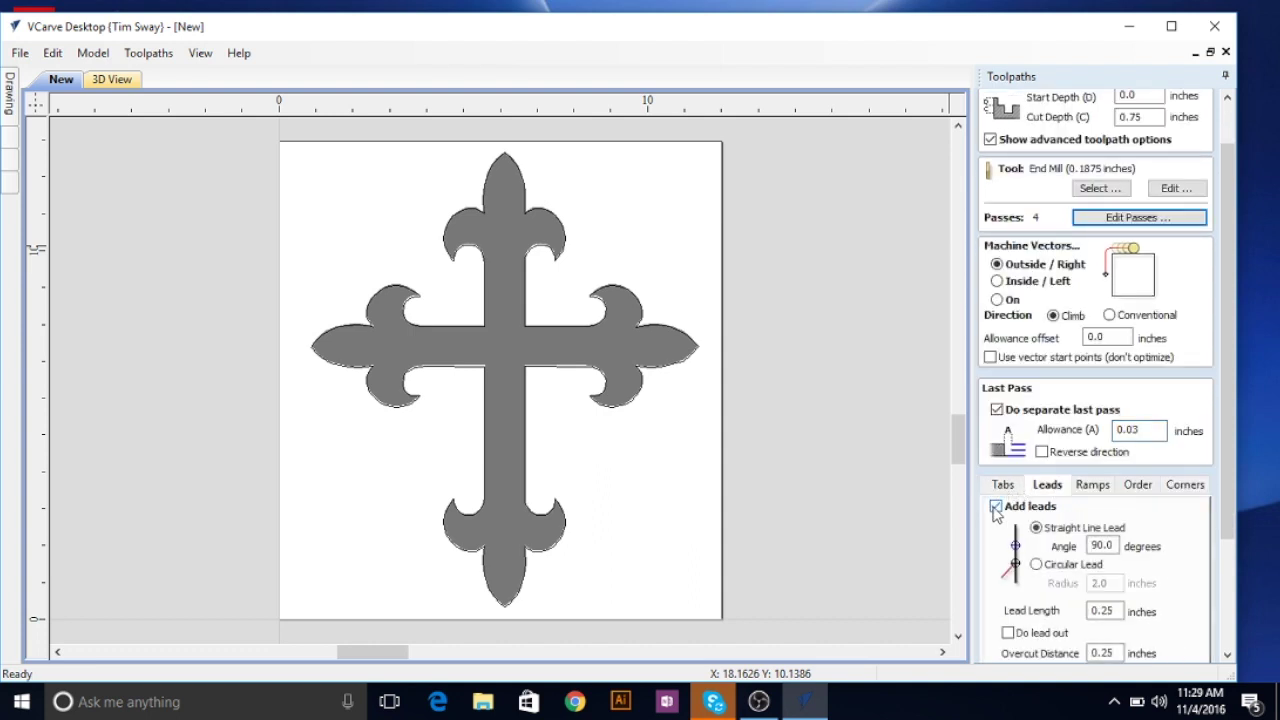
scroll(1140, 635, "down", 1)
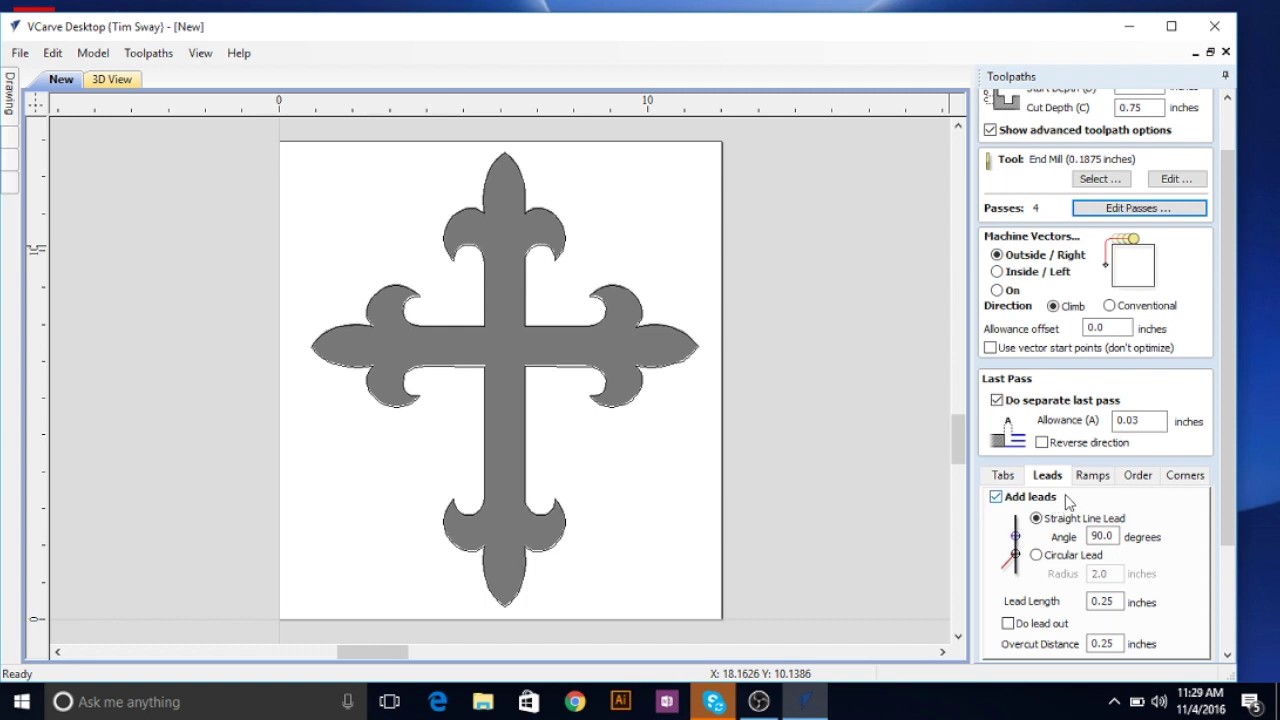
Review the Ramps, Order and Corners options, leaving ramps off
left_click(1090, 476)
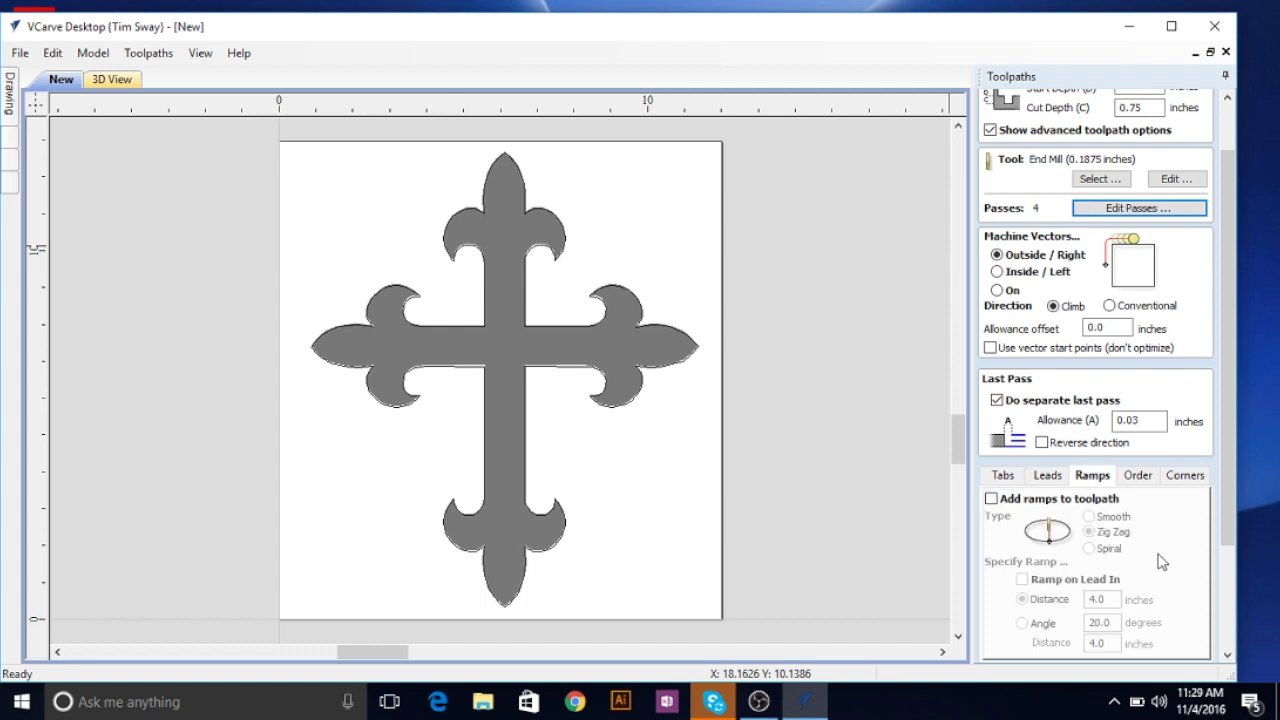
scroll(1166, 594, "down", 2)
scroll(1172, 598, "down", 3)
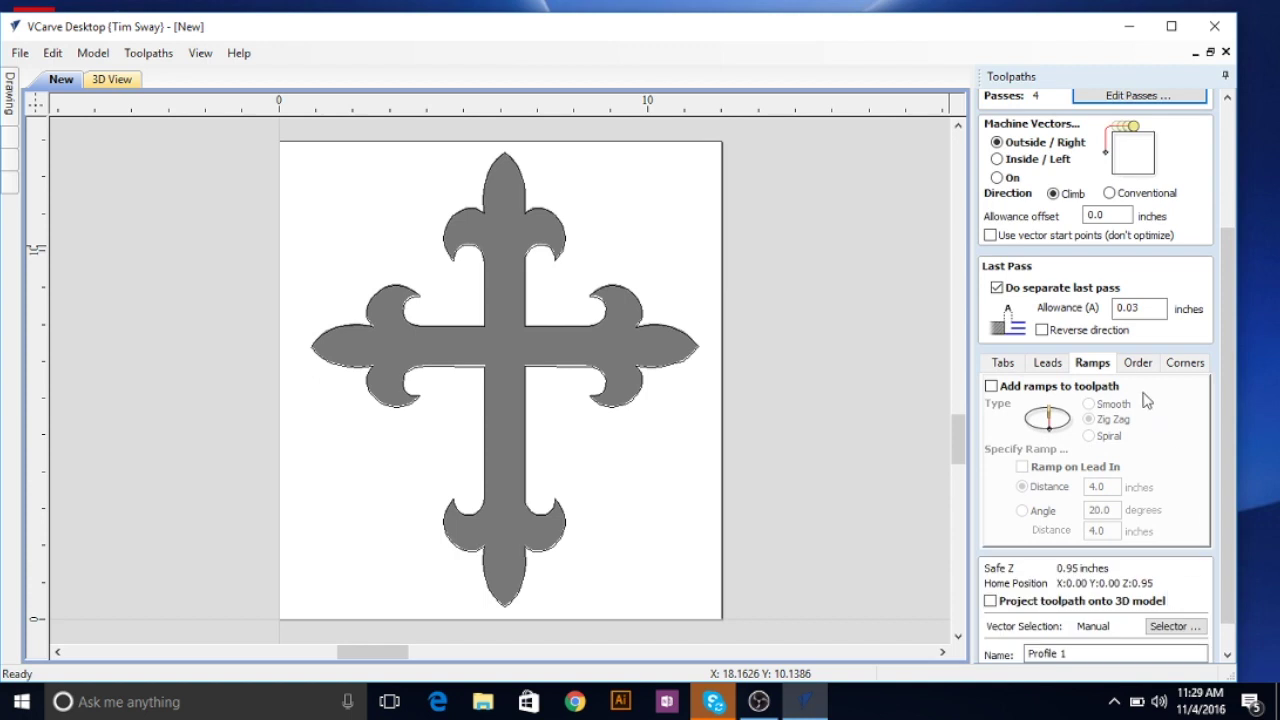
left_click(1140, 366)
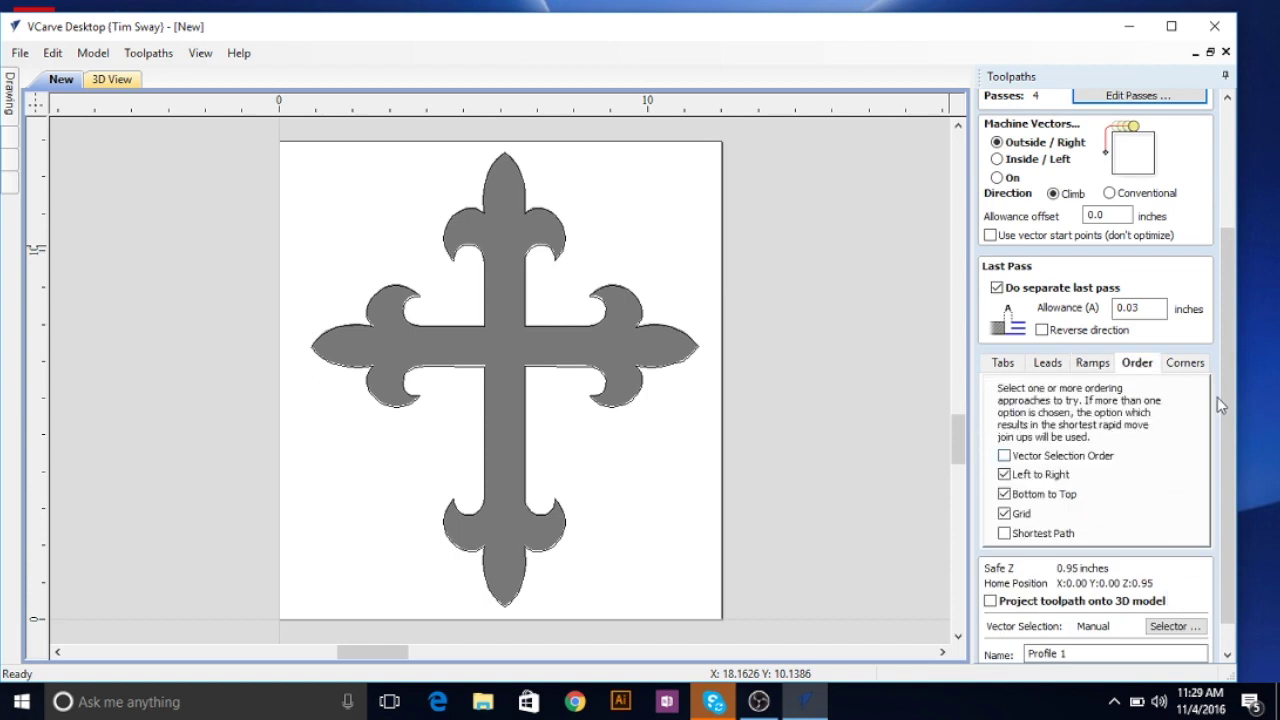
left_click(1188, 368)
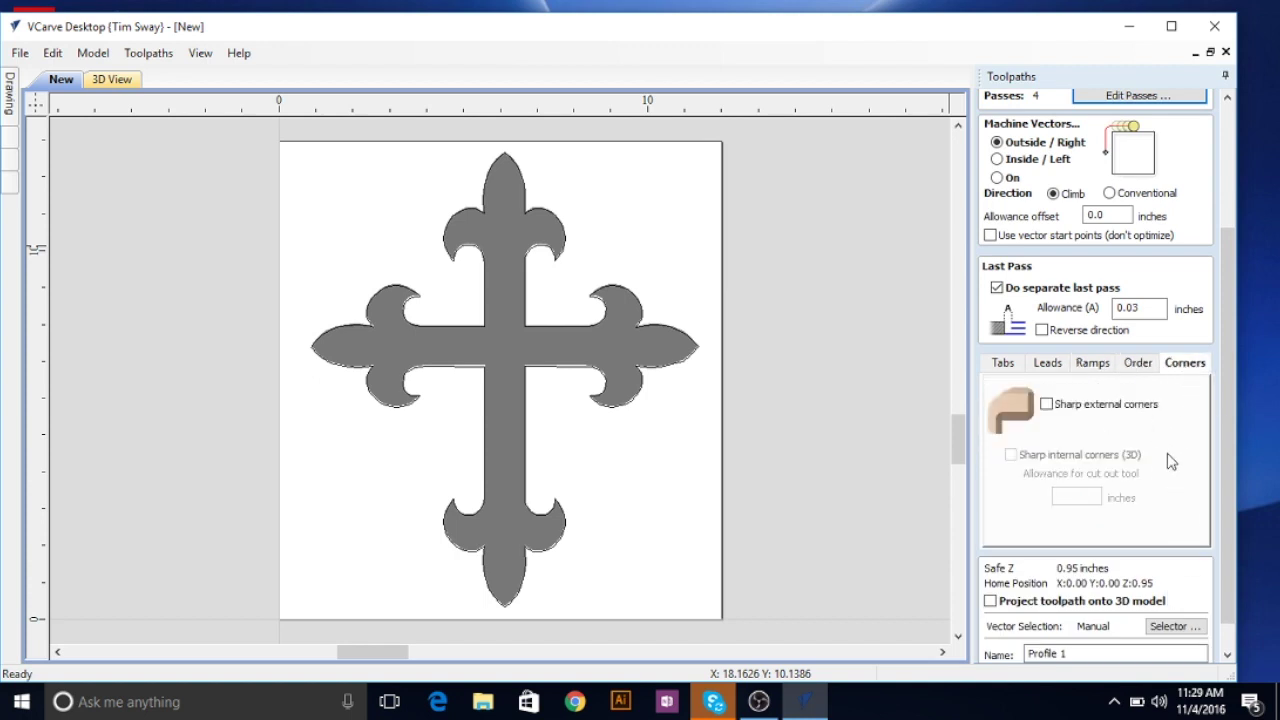
scroll(1175, 475, "down", 1)
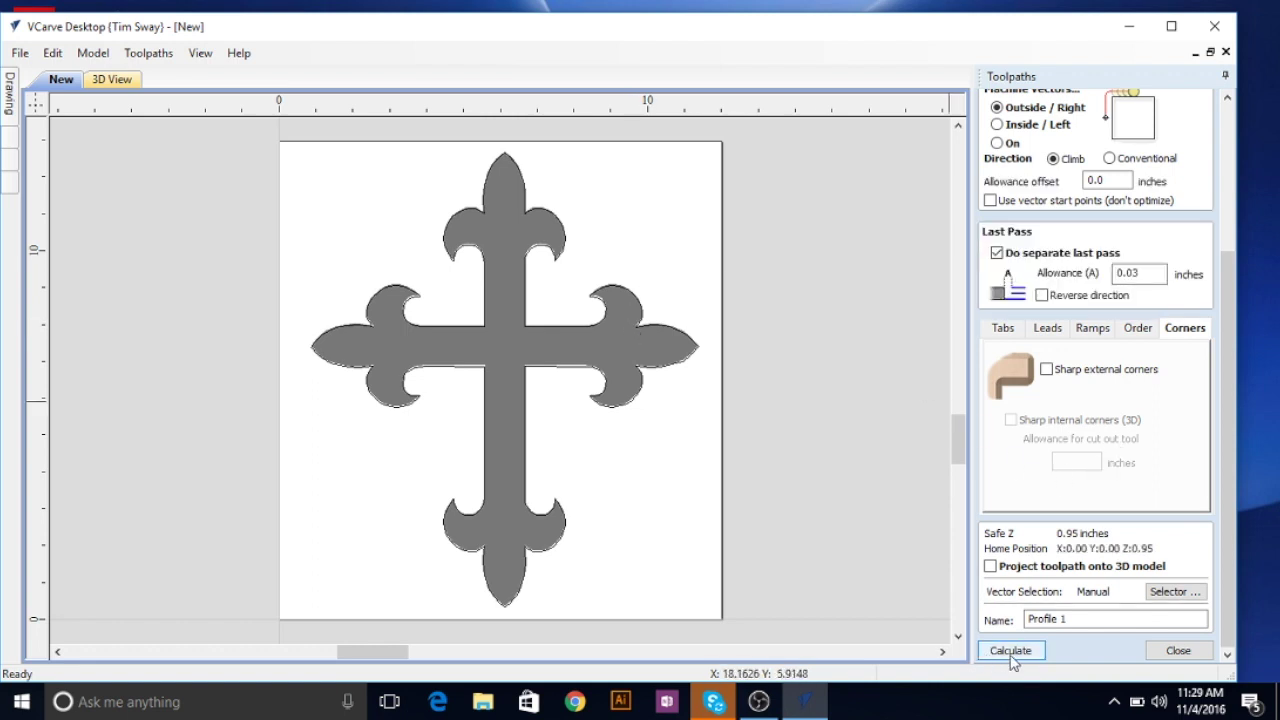
Calculate Profile 1 around the cross outline and play a slowed 3D cutting simulation
left_click(509, 178)
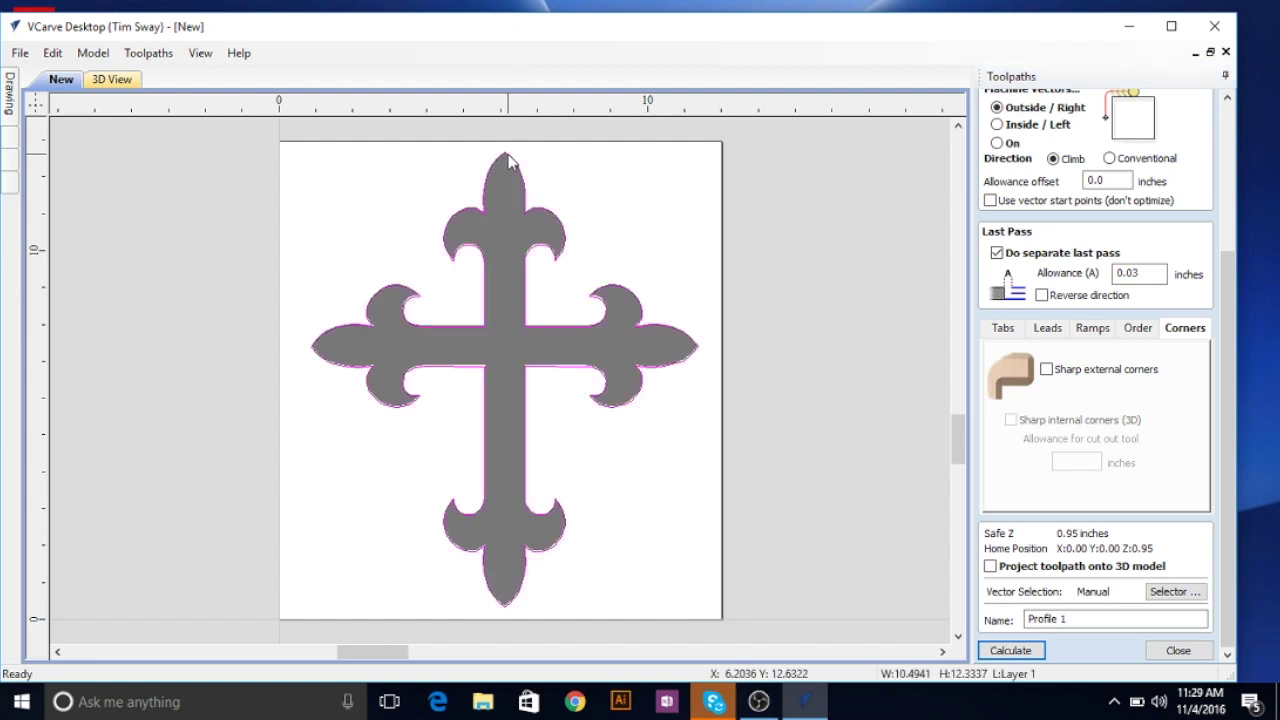
left_click(1012, 651)
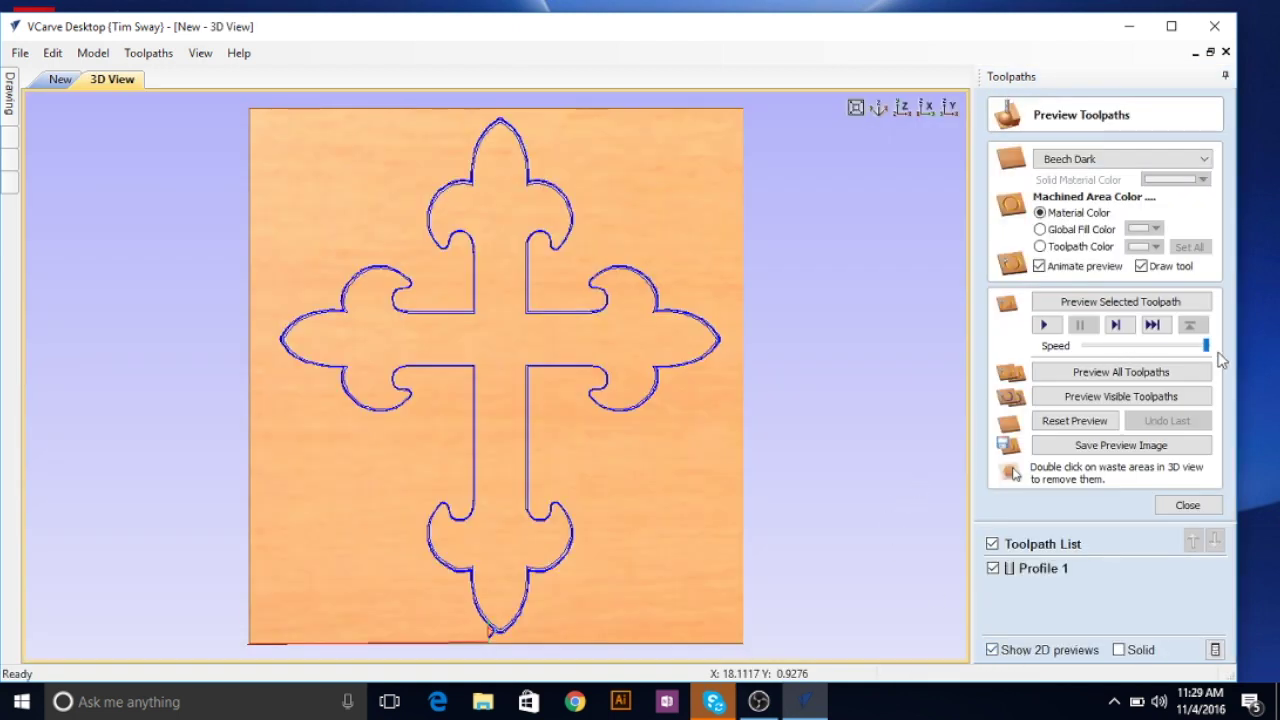
left_click_drag(1206, 345, 1138, 347)
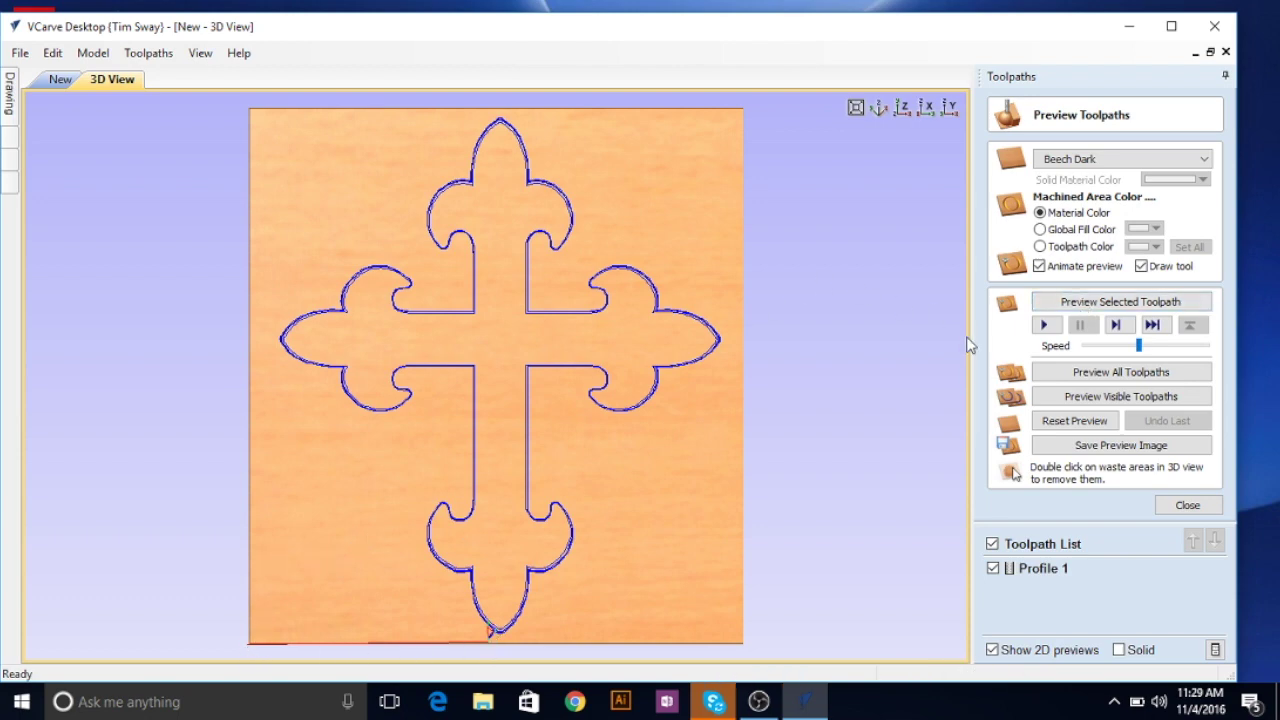
left_click(1045, 327)
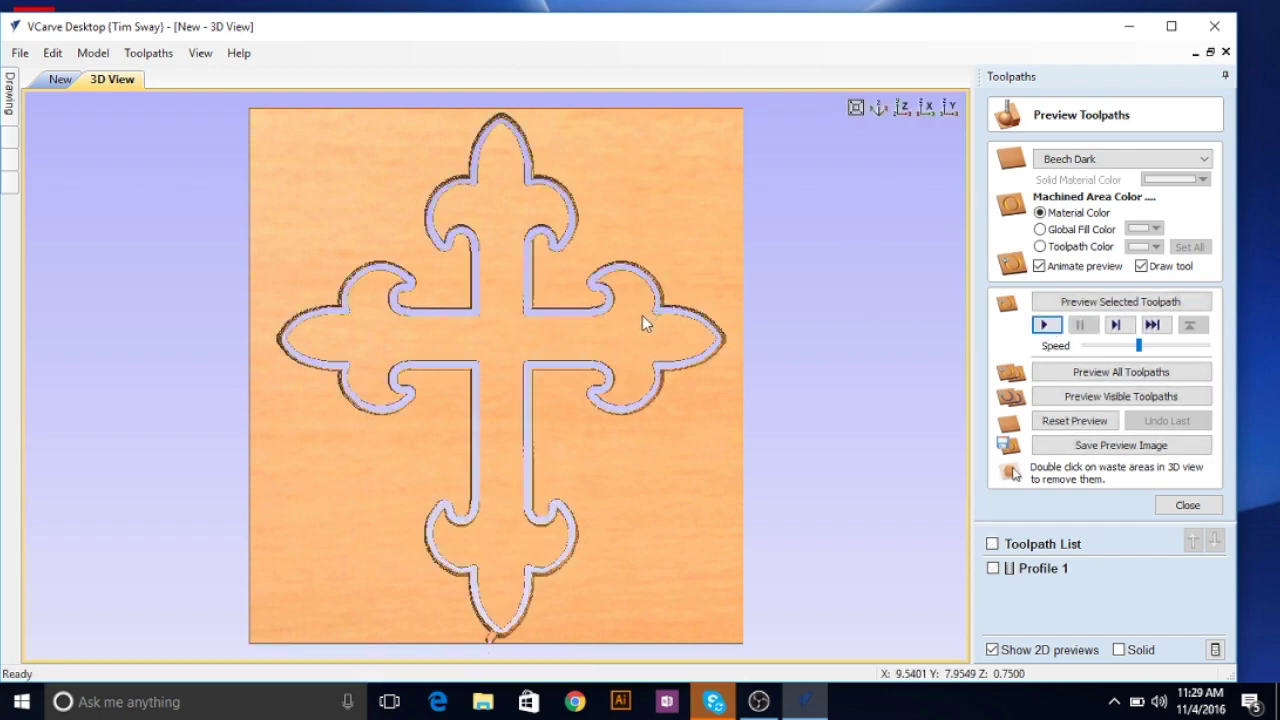
scroll(660, 368, "up", 2)
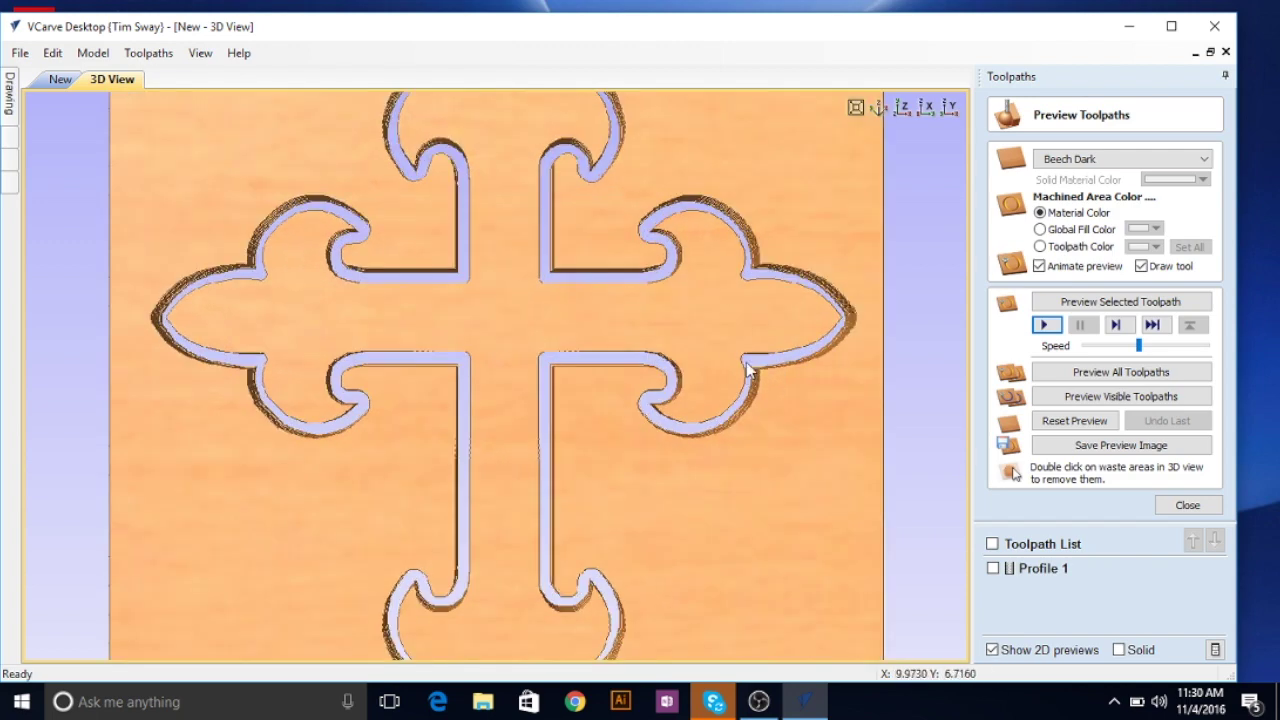
scroll(747, 366, "down", 3)
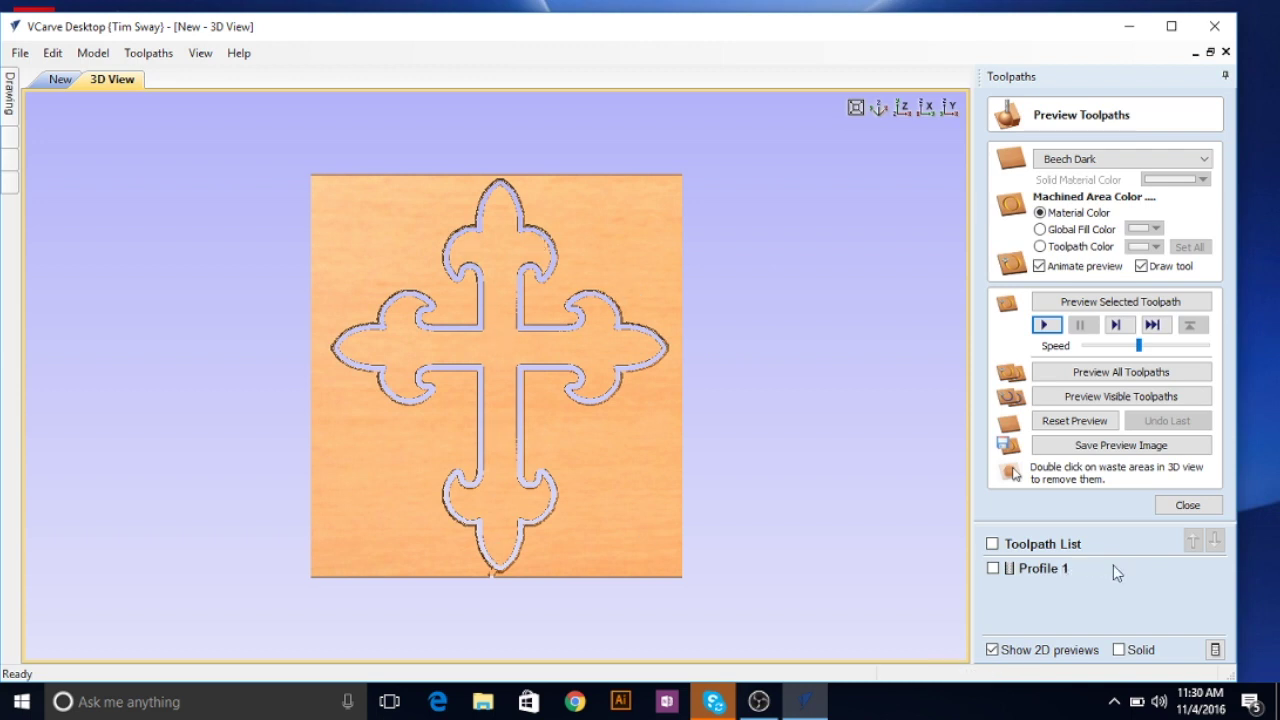
Re-enable and select Profile 1, then bring up the Save Toolpaths options
left_click(993, 569)
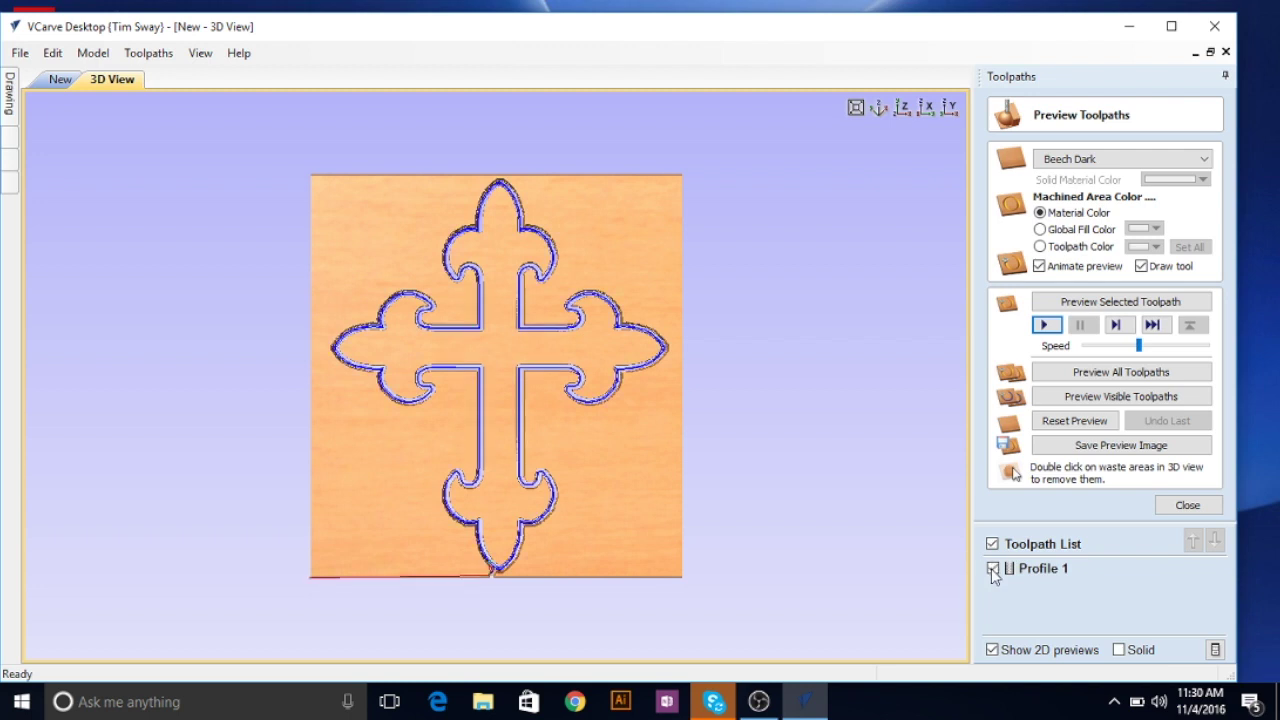
left_click(1037, 572)
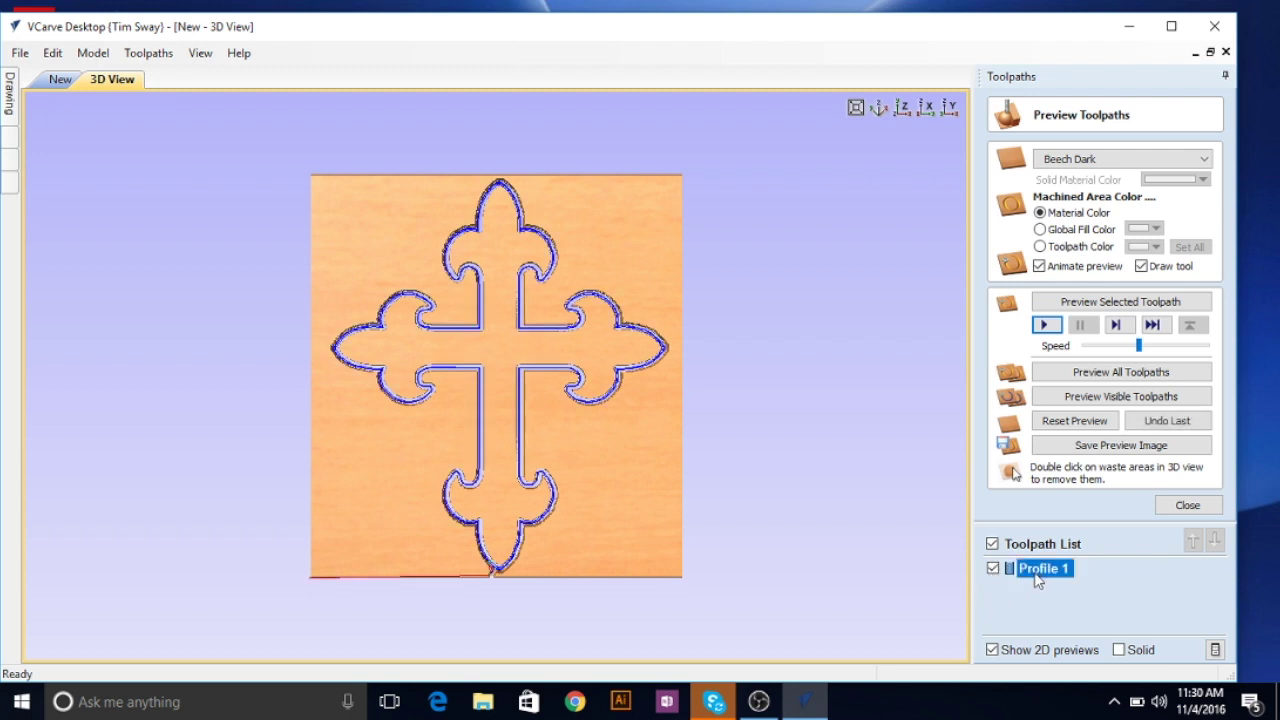
left_click(1187, 505)
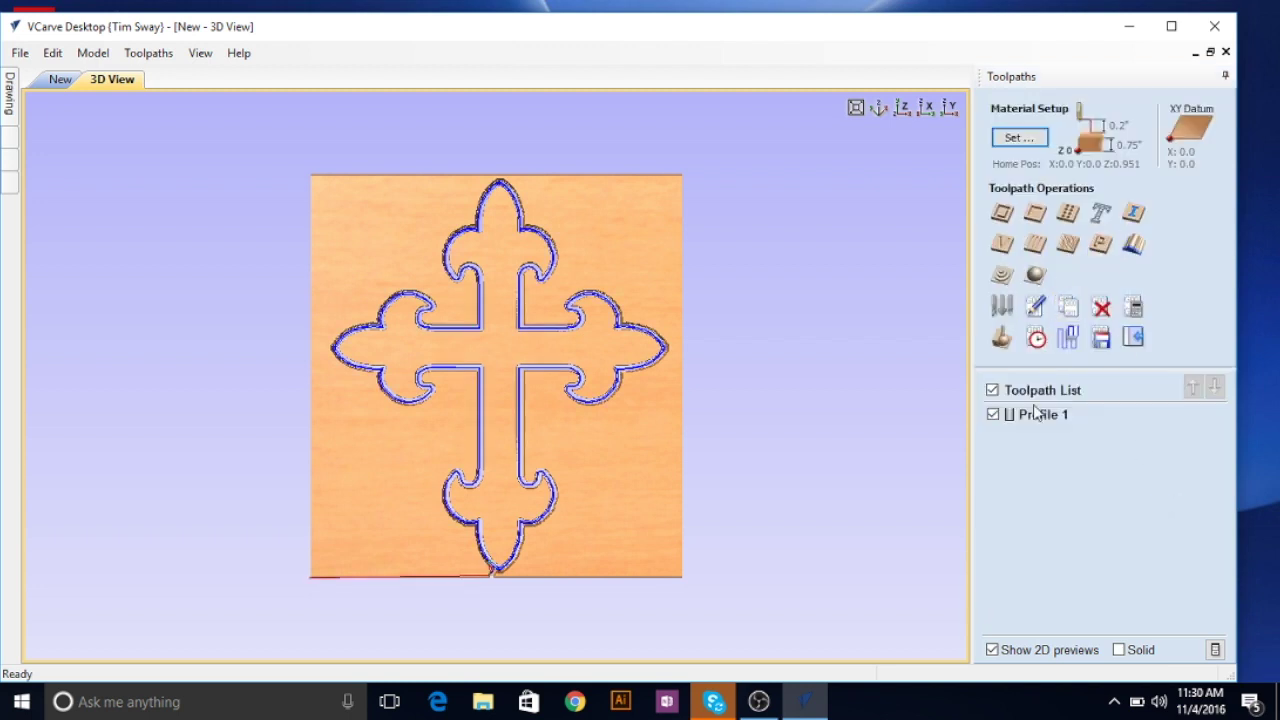
left_click(1100, 340)
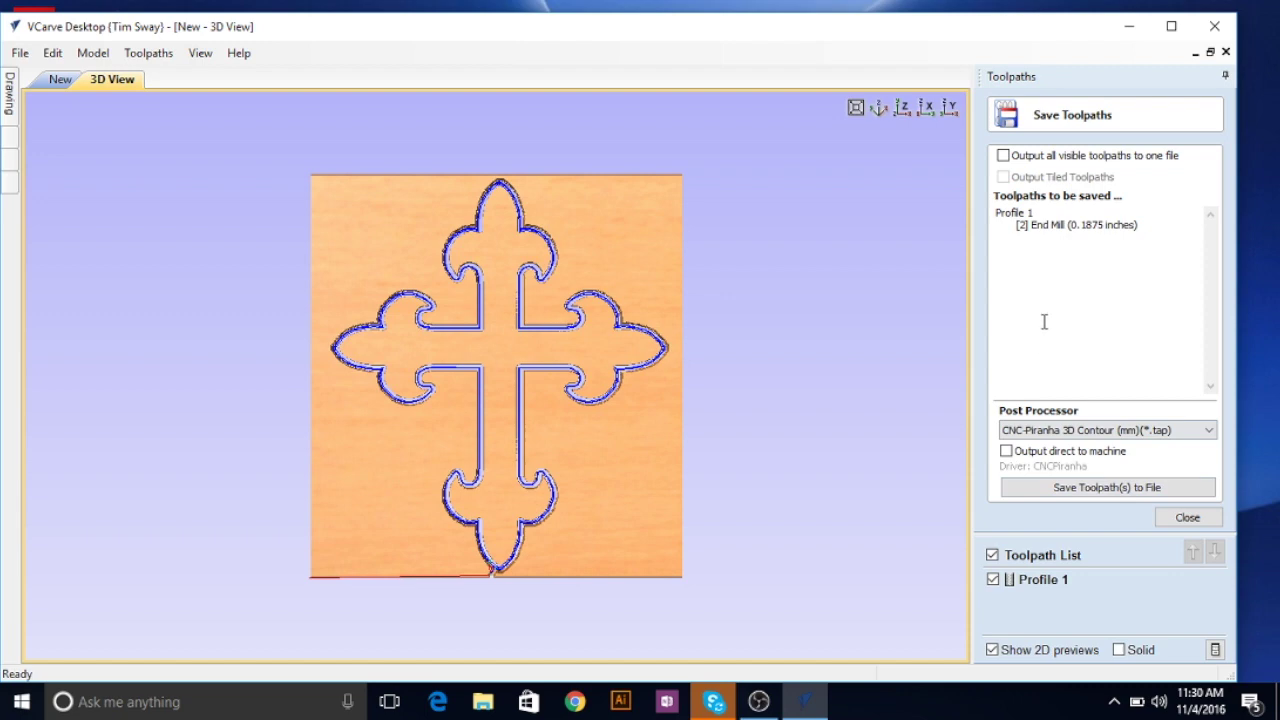
left_click(1086, 489)
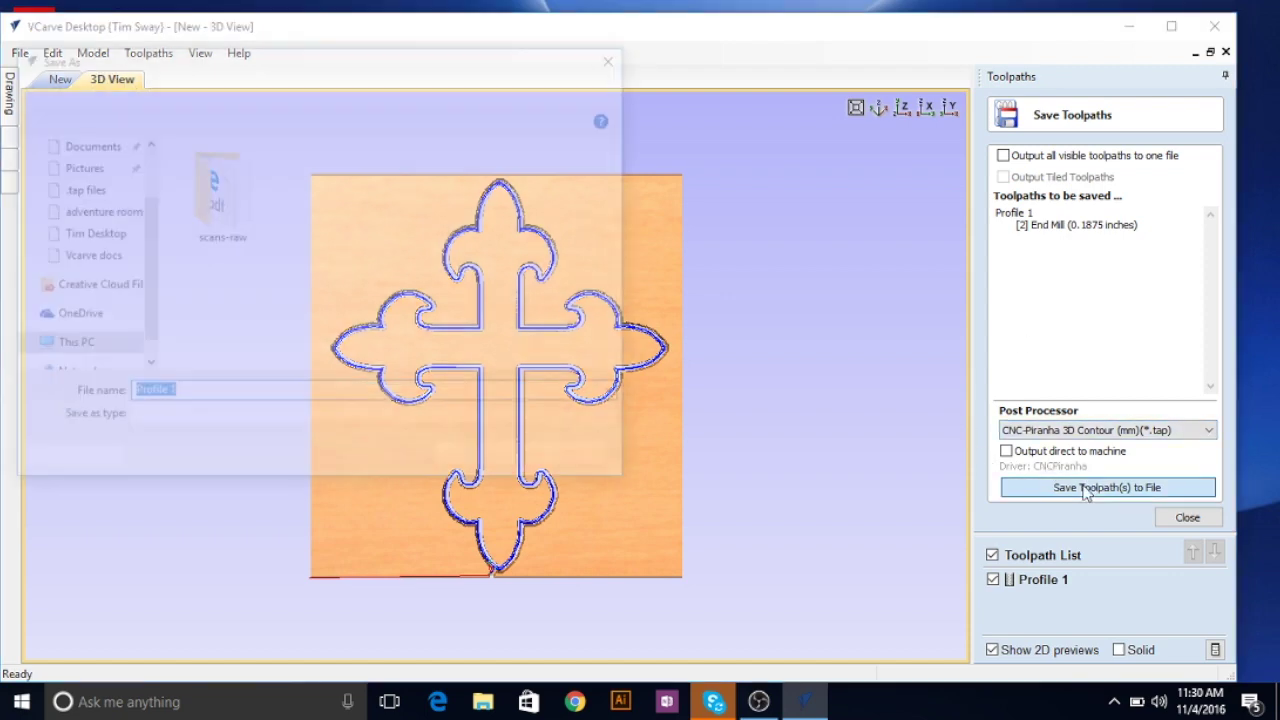
Save the toolpath as crsout in Vcarve docs > .tap files
type("cross outl")
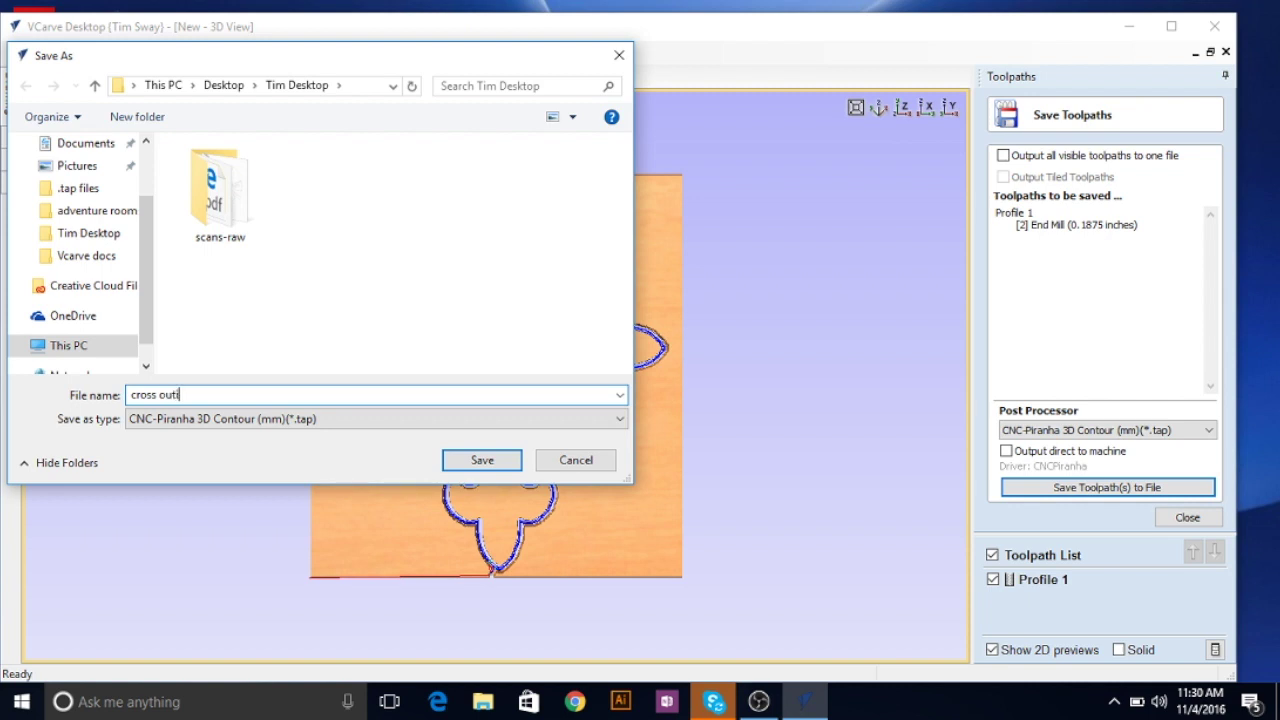
key("BackSpace")
key("BackSpace")
key("BackSpace")
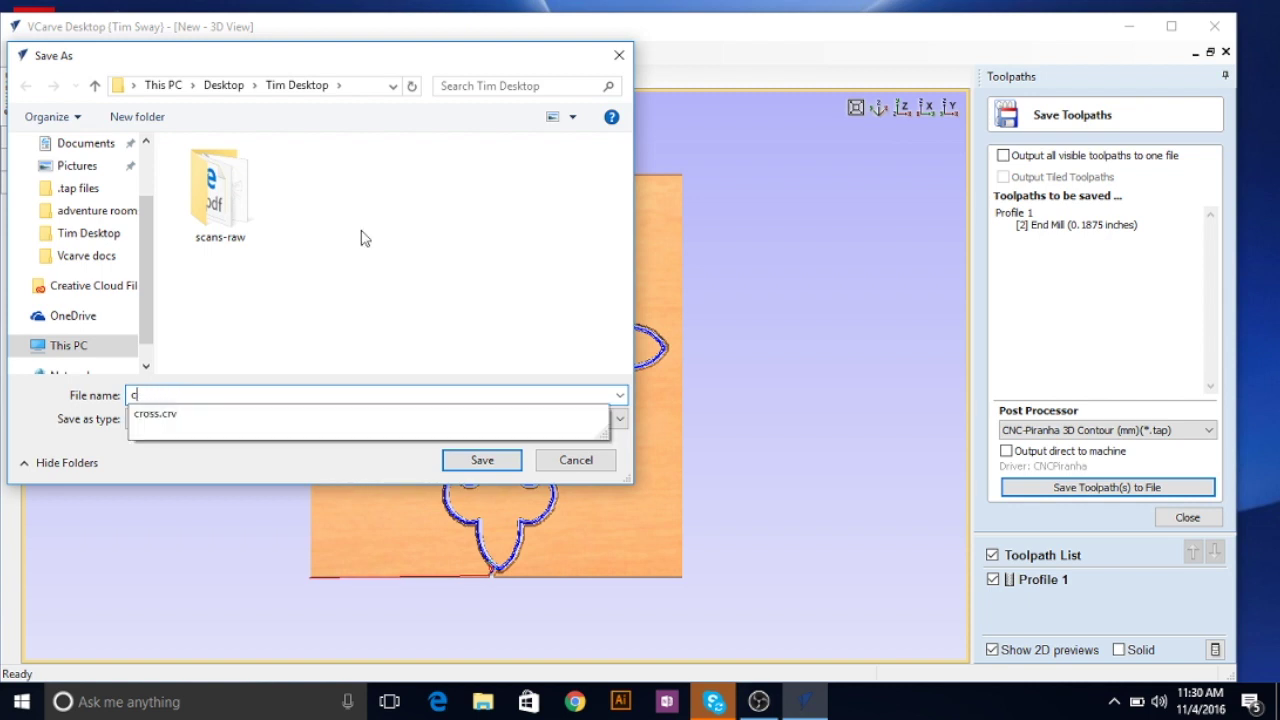
key("BackSpace")
type("crsout")
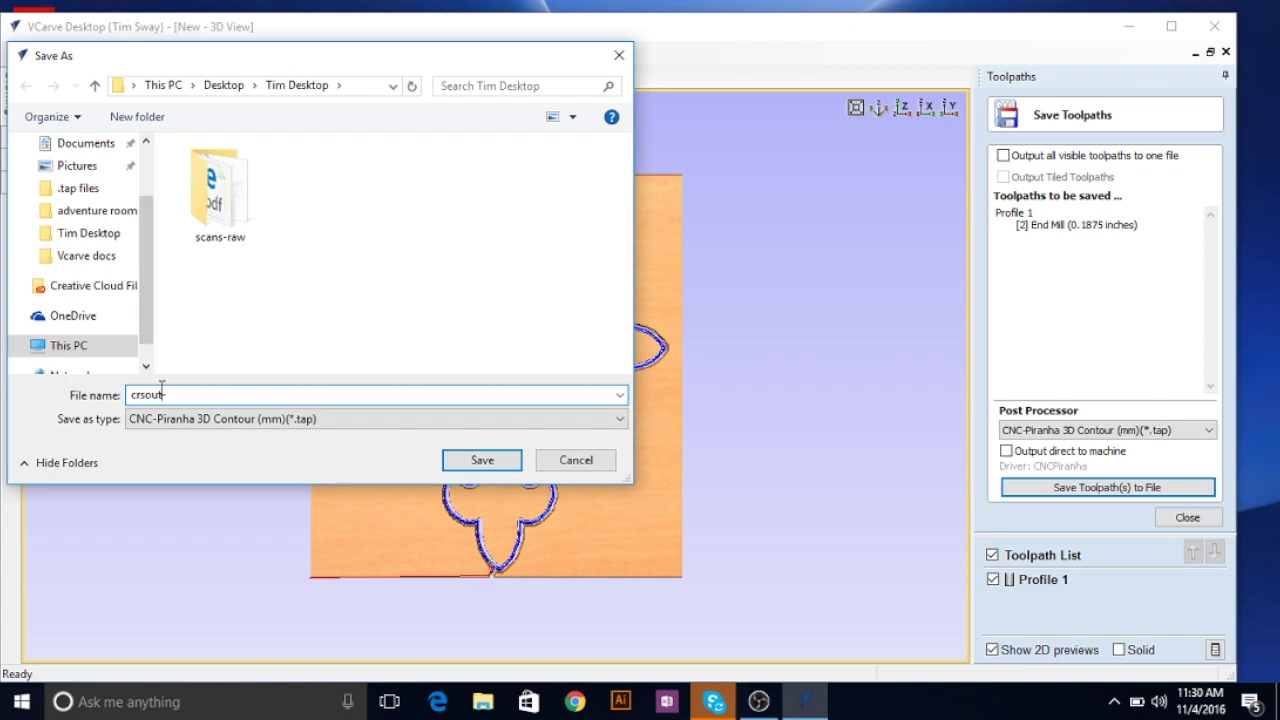
left_click(100, 255)
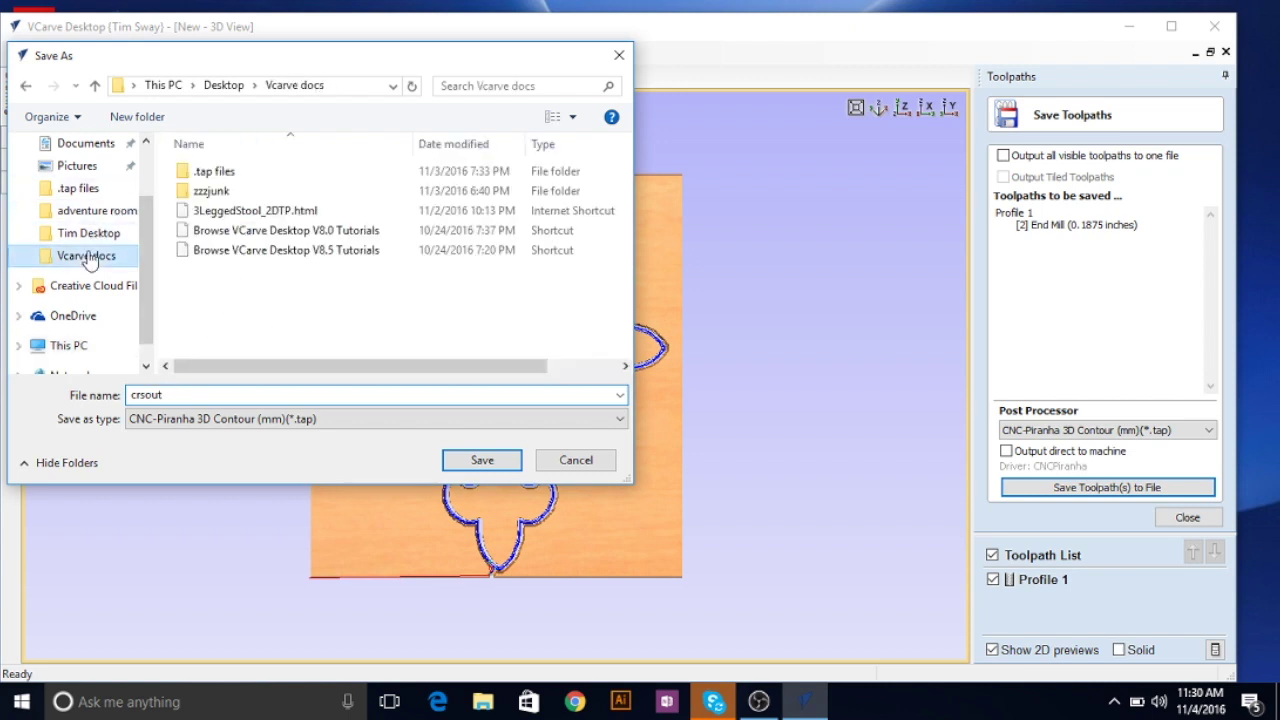
left_click(205, 172)
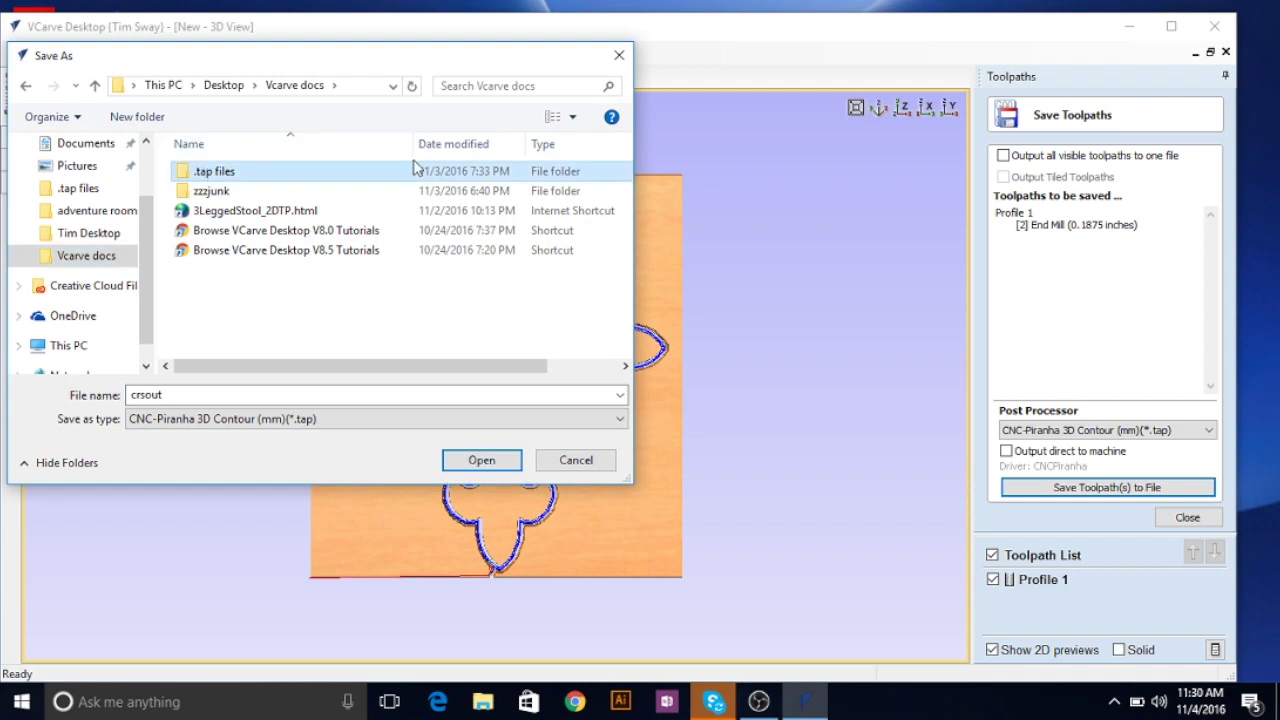
double_click(250, 173)
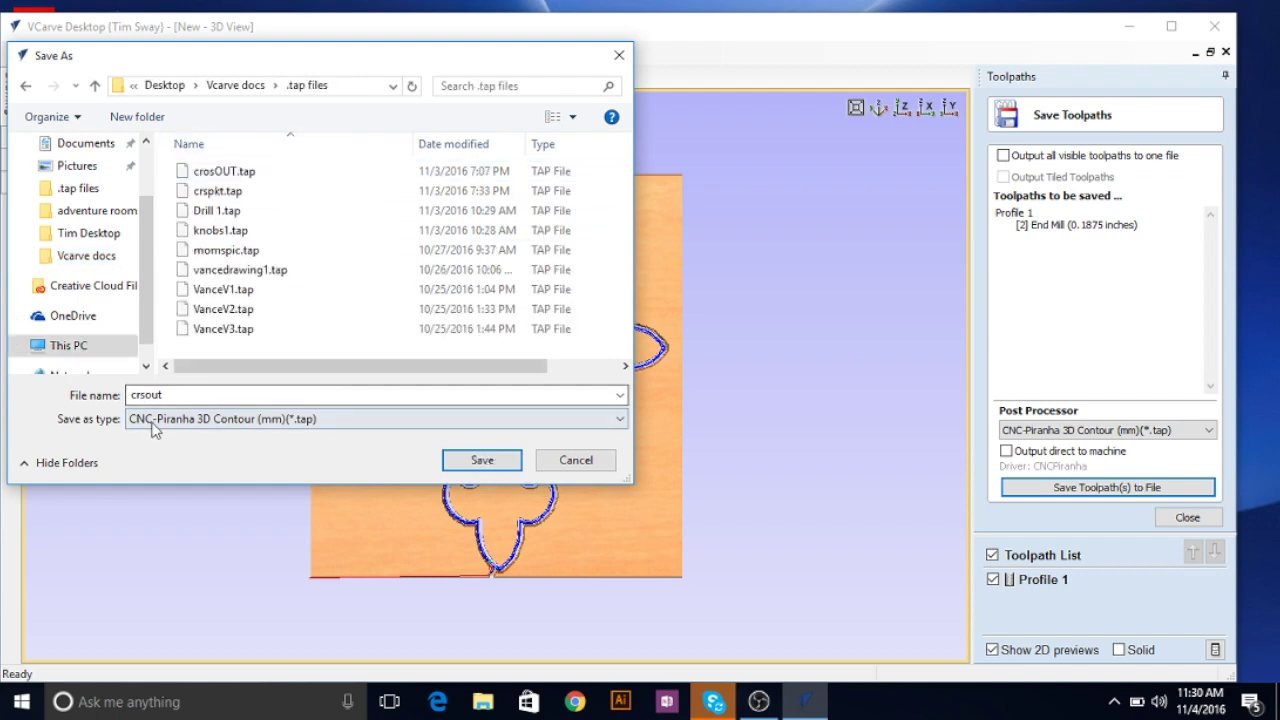
left_click(464, 458)
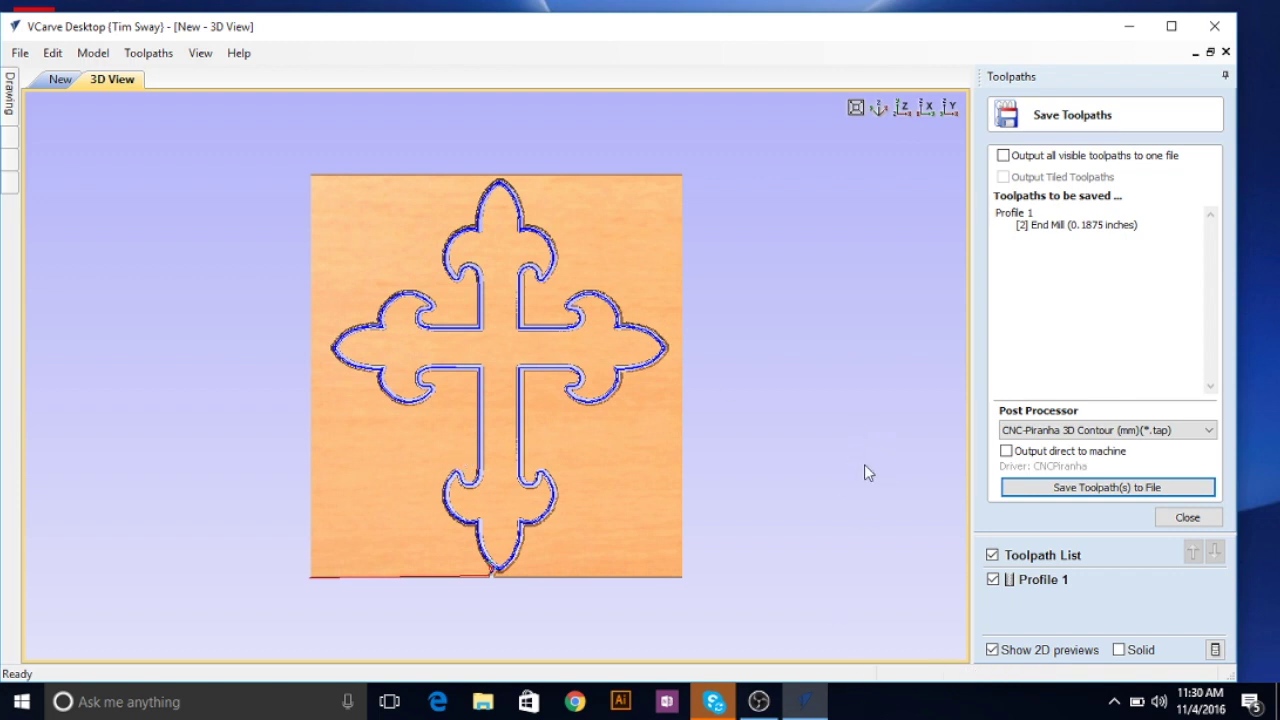
Close the Save Toolpaths panel to return to toolpath operations
left_click(1180, 519)
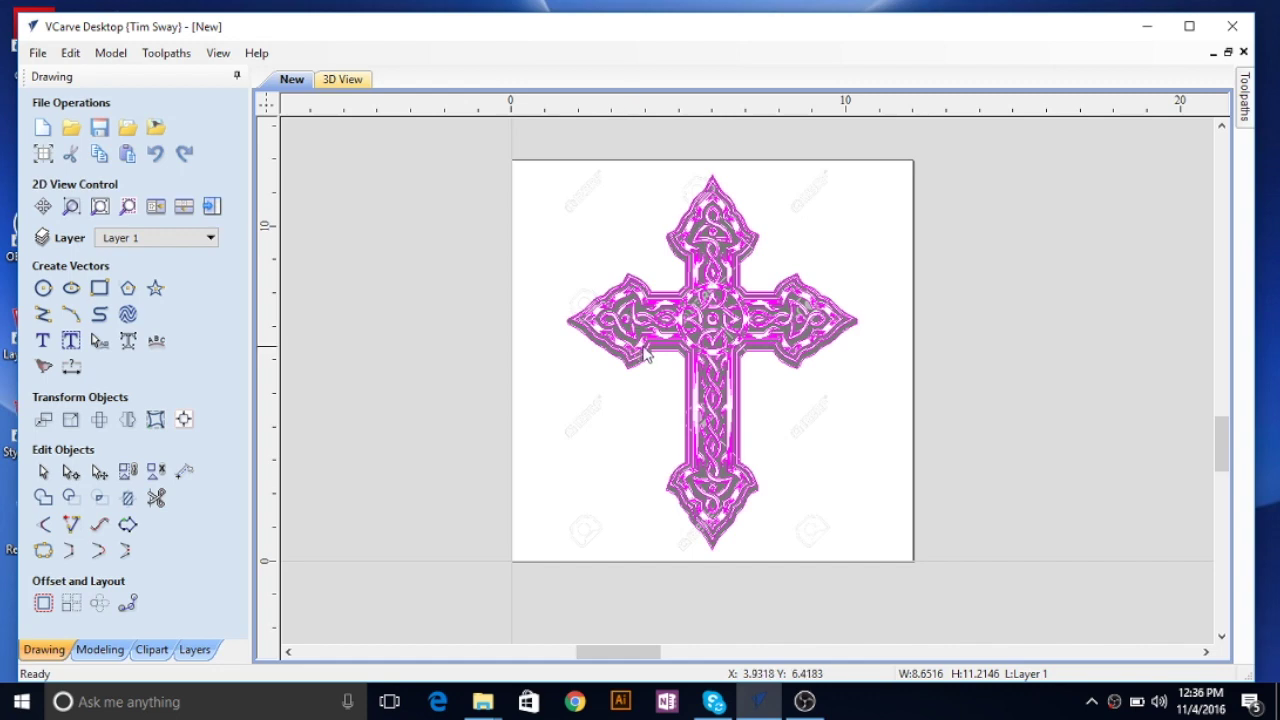
Zoom around the Celtic cross drawing, then bring up the Toolpaths panel
scroll(640, 355, "up", 4)
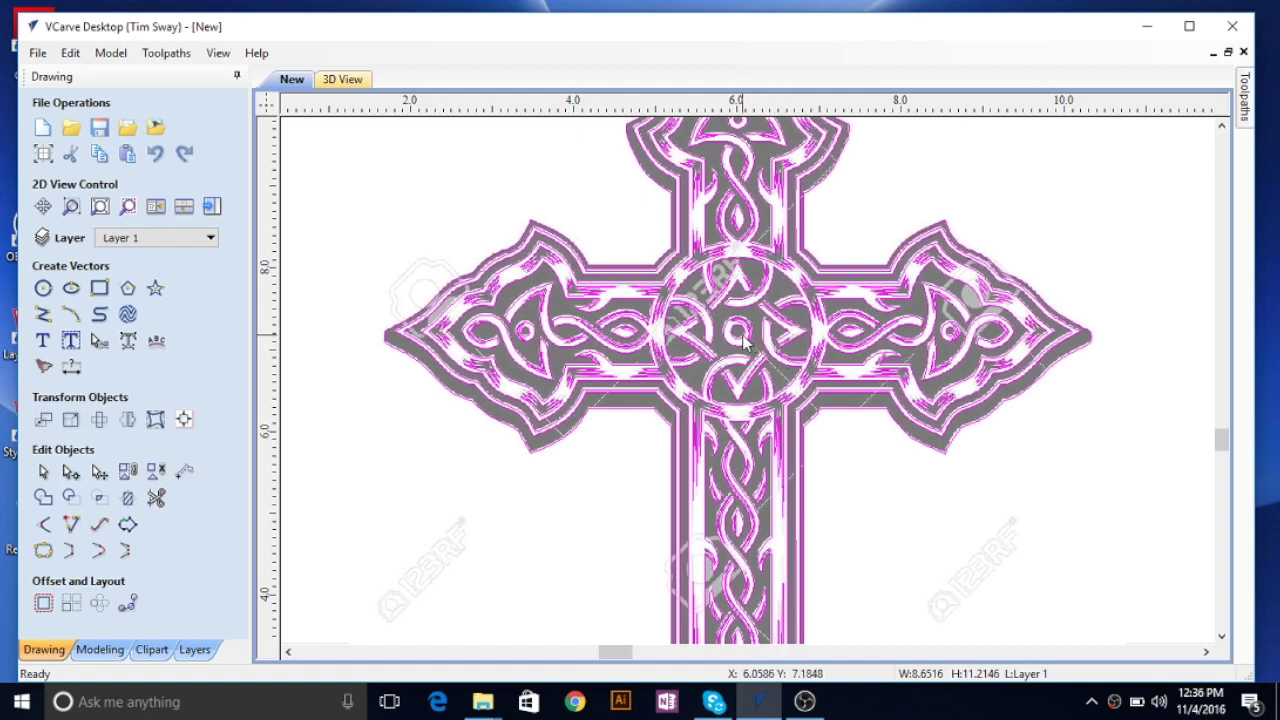
scroll(724, 329, "down", 2)
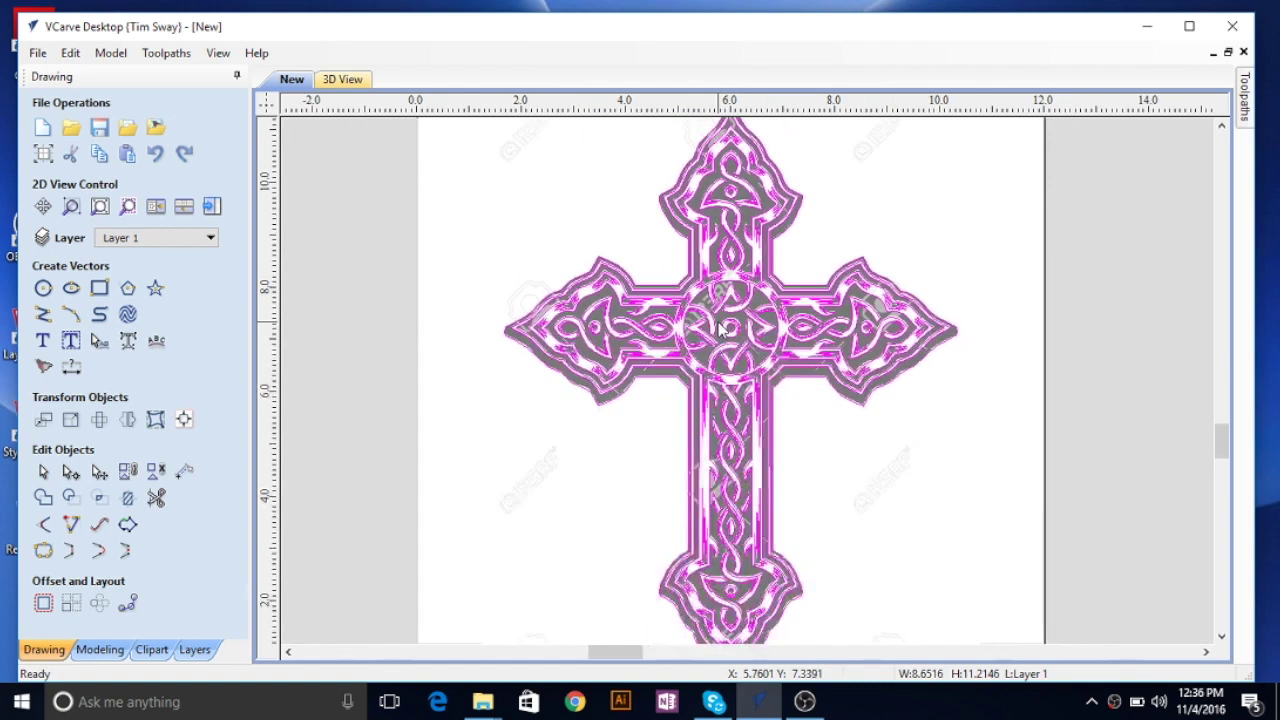
scroll(724, 329, "down", 2)
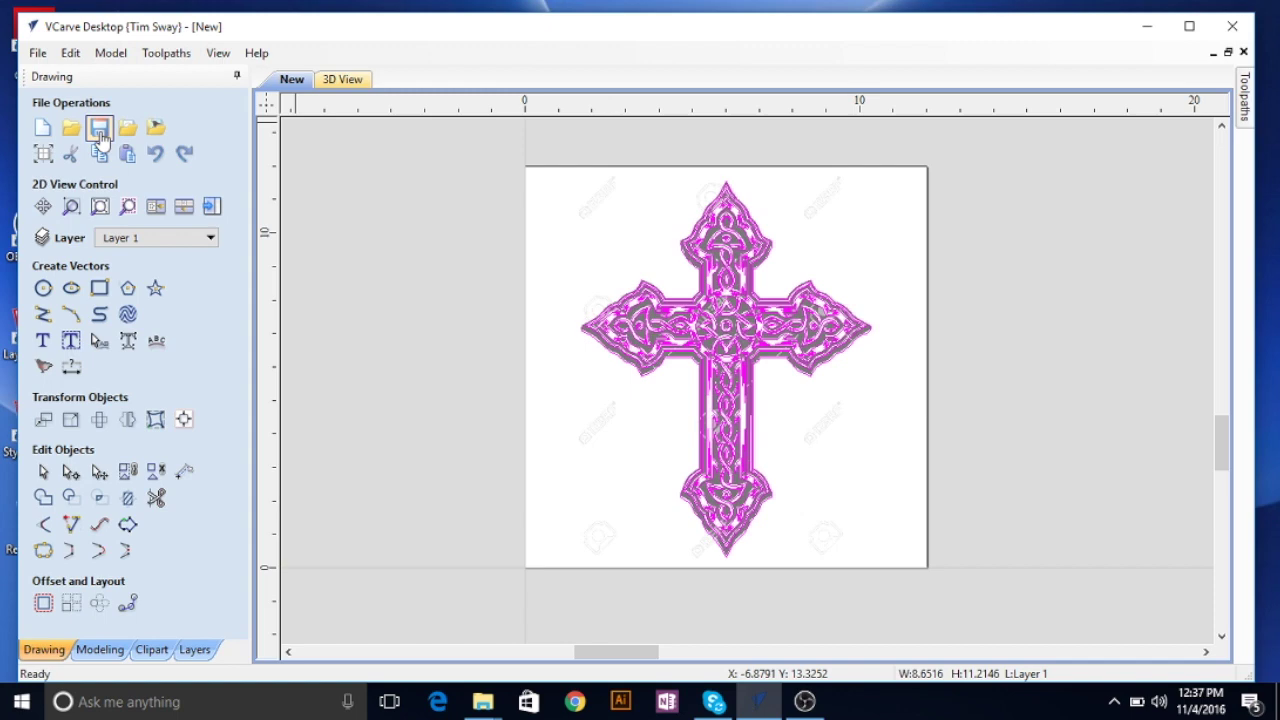
left_click(212, 206)
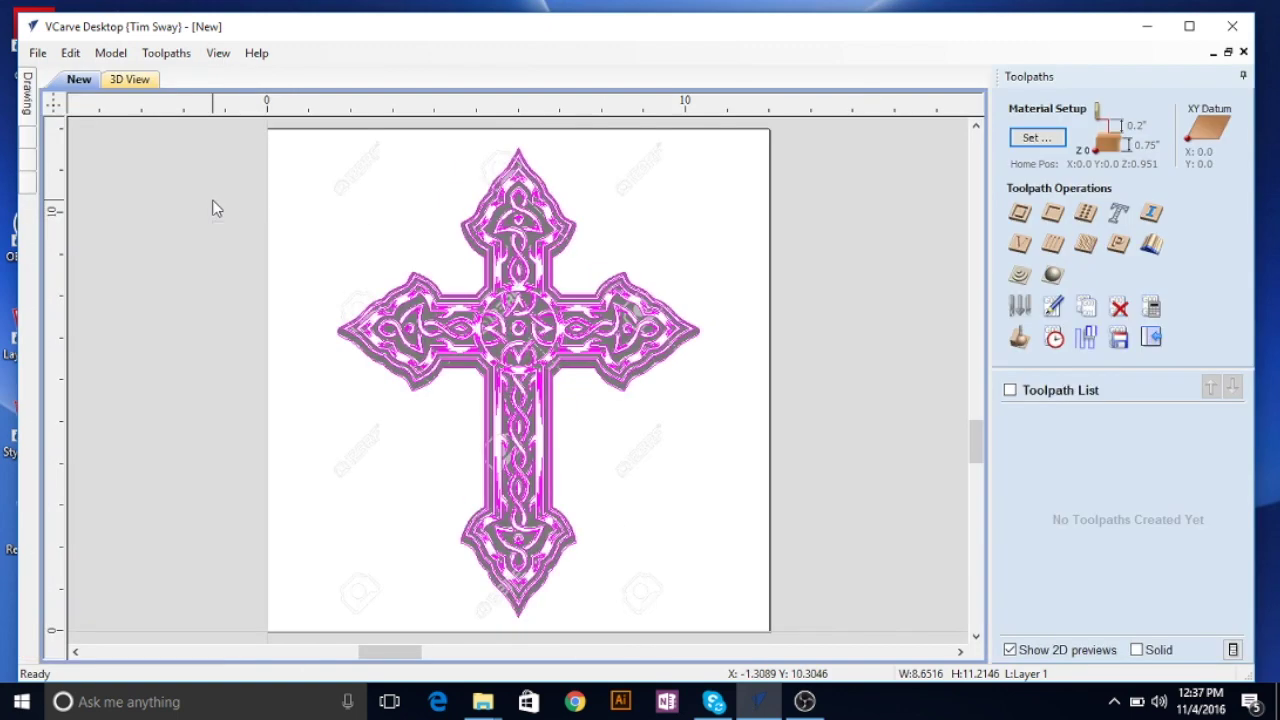
Calculate a V-Carve/Engraving toolpath with the V-Bit (90 deg 0.5") projected onto the 3D model
left_click(1019, 244)
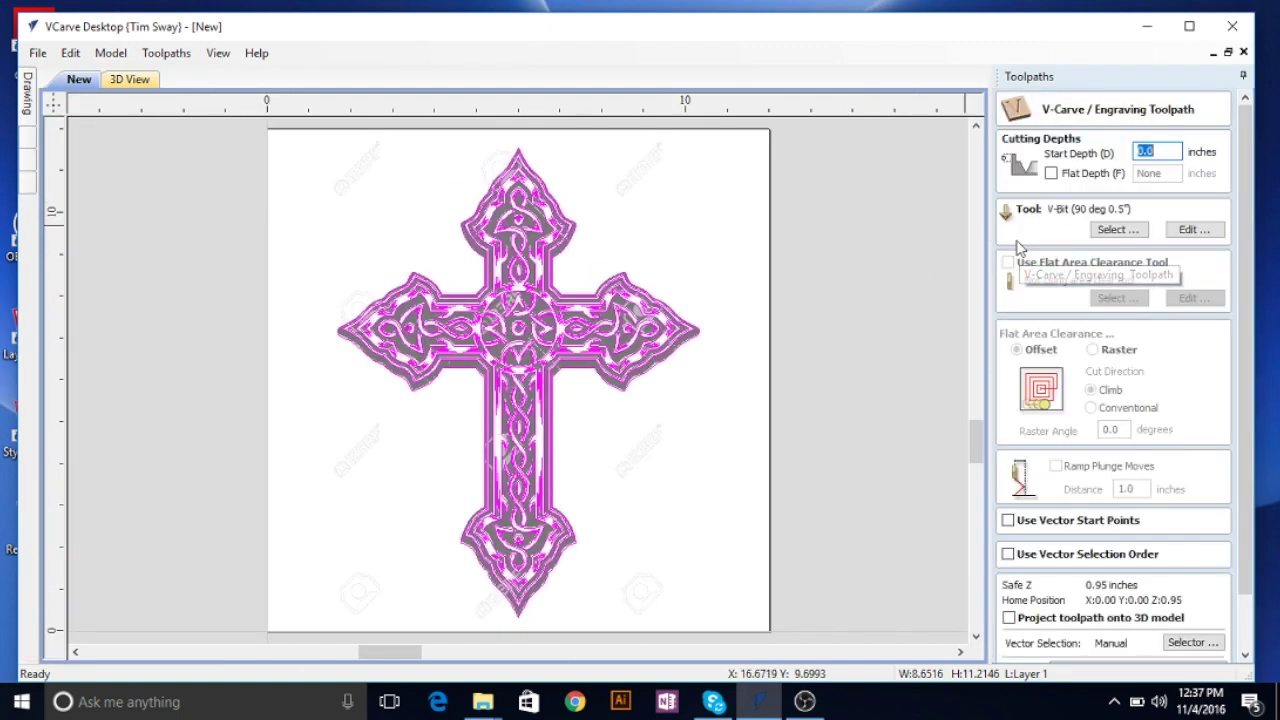
left_click(1115, 230)
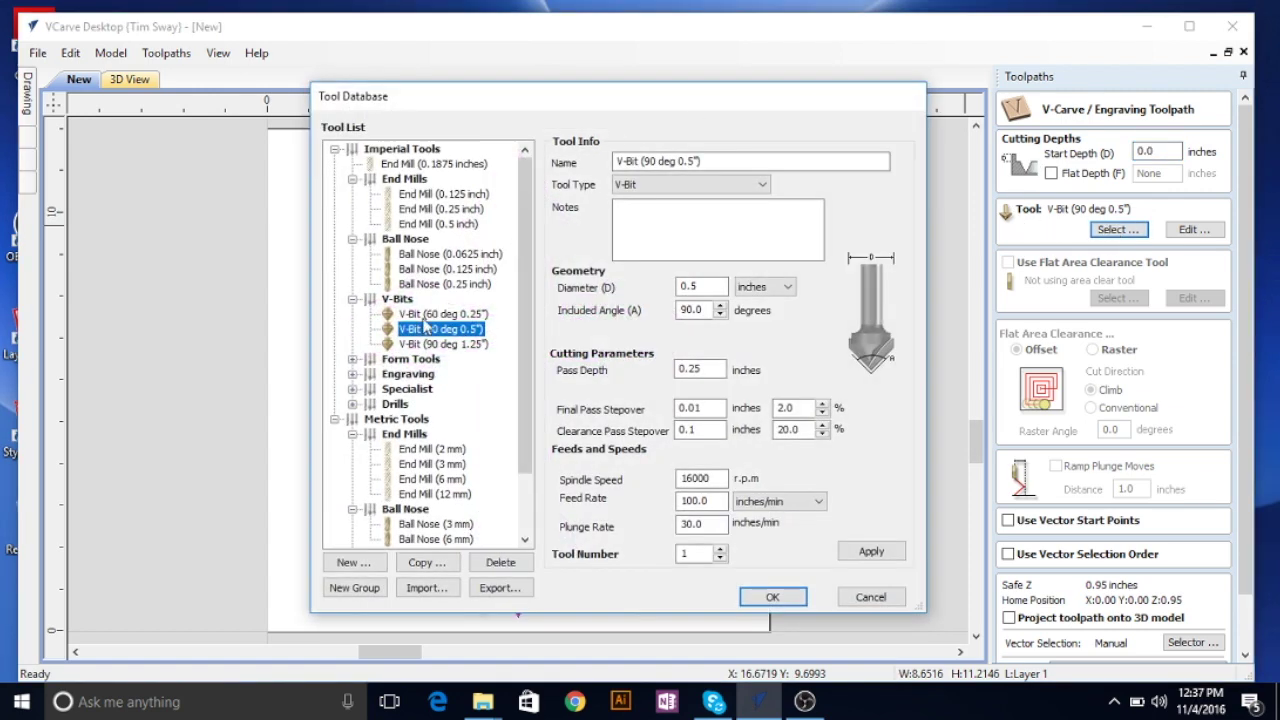
left_click(770, 597)
scroll(1150, 370, "down", 1)
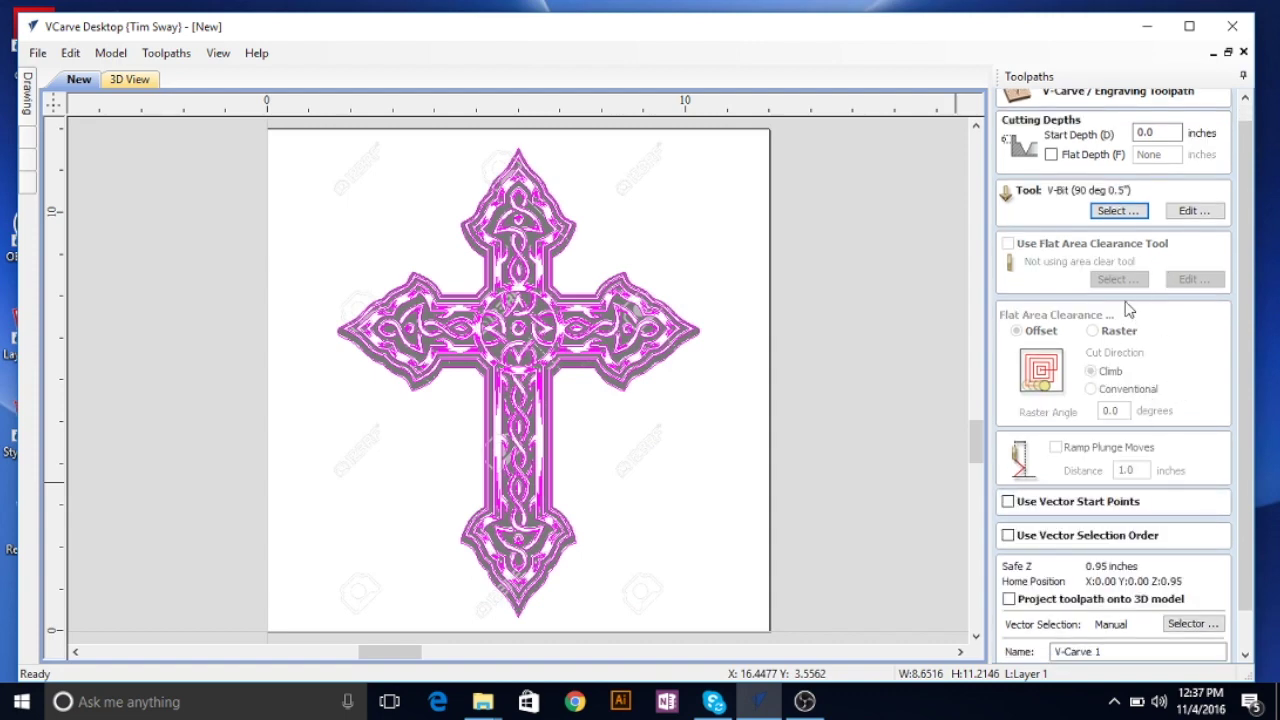
scroll(1125, 315, "down", 2)
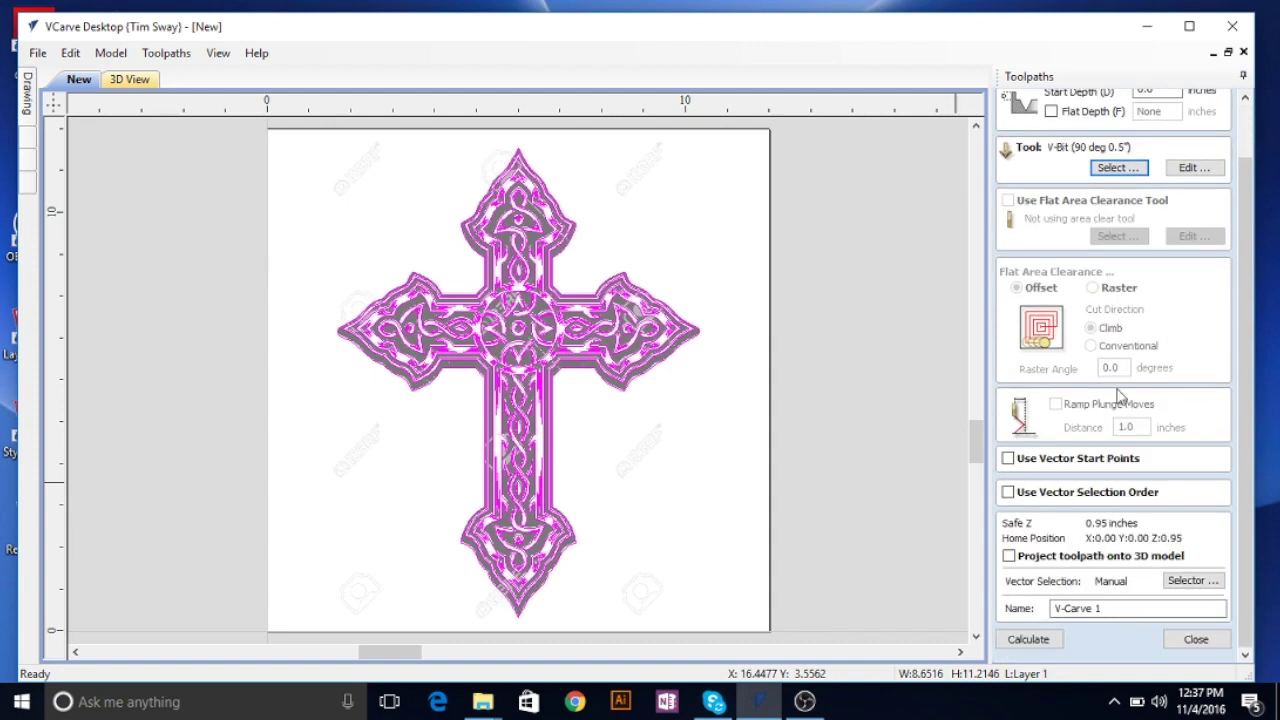
left_click(1008, 555)
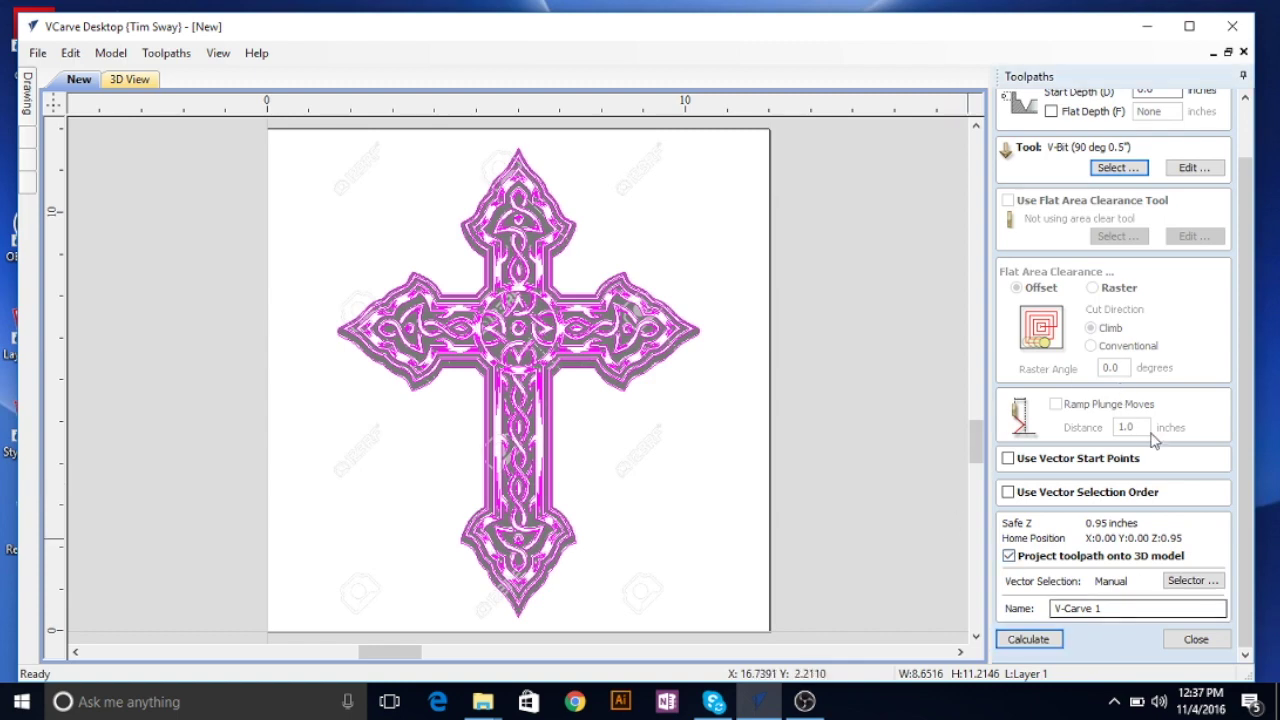
left_click(1028, 642)
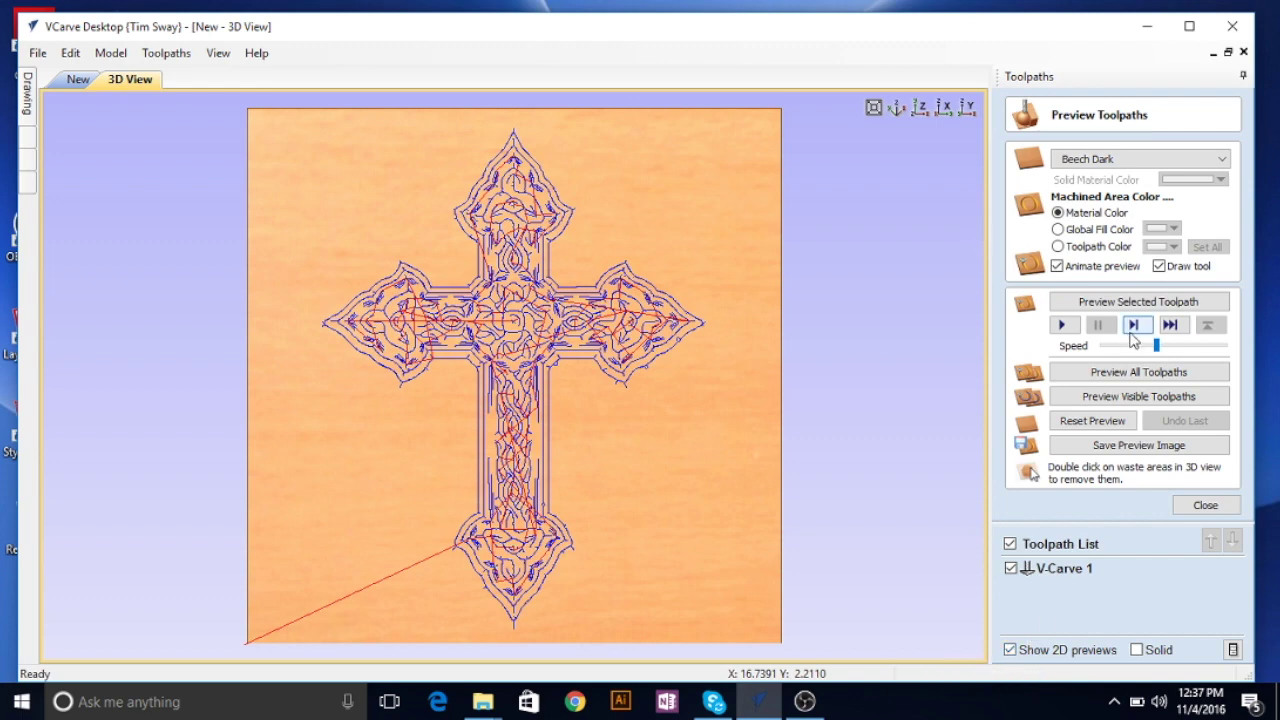
Preview the V-Carve 1 toolpath on Beech Dark material and tilt the board to inspect the carving
left_click(1124, 302)
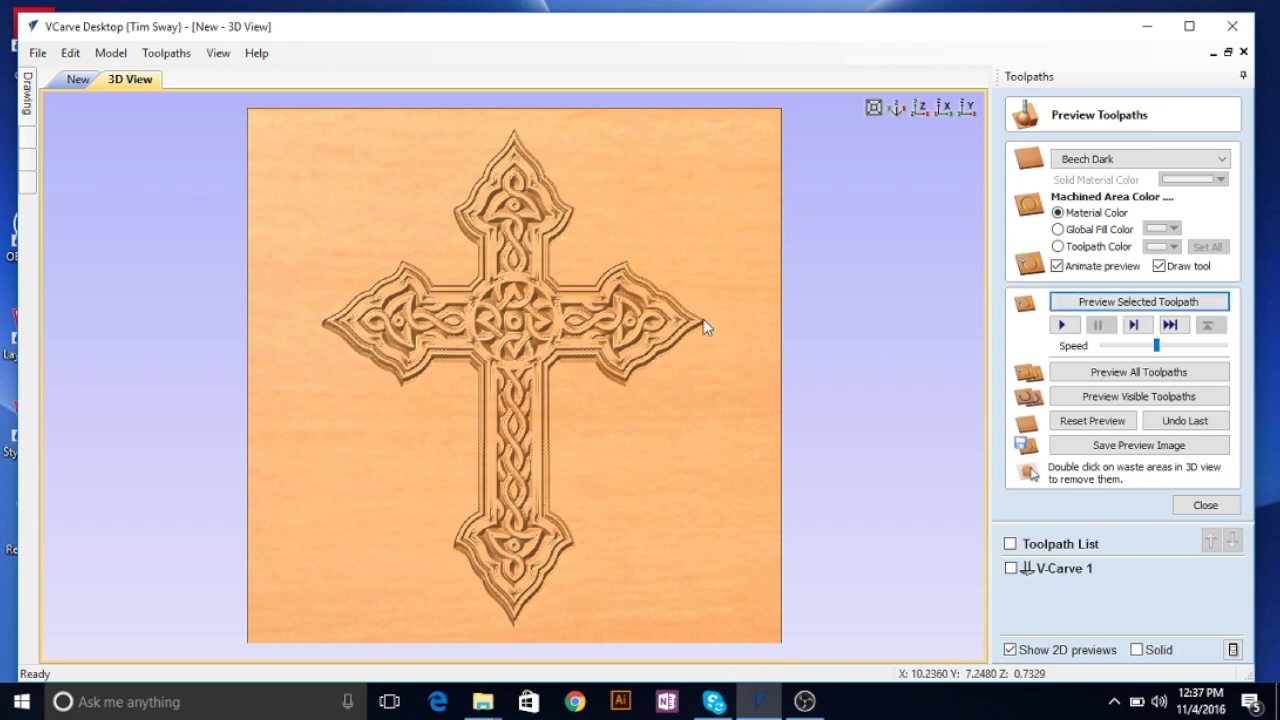
left_click(896, 108)
left_click_drag(564, 342, 491, 393)
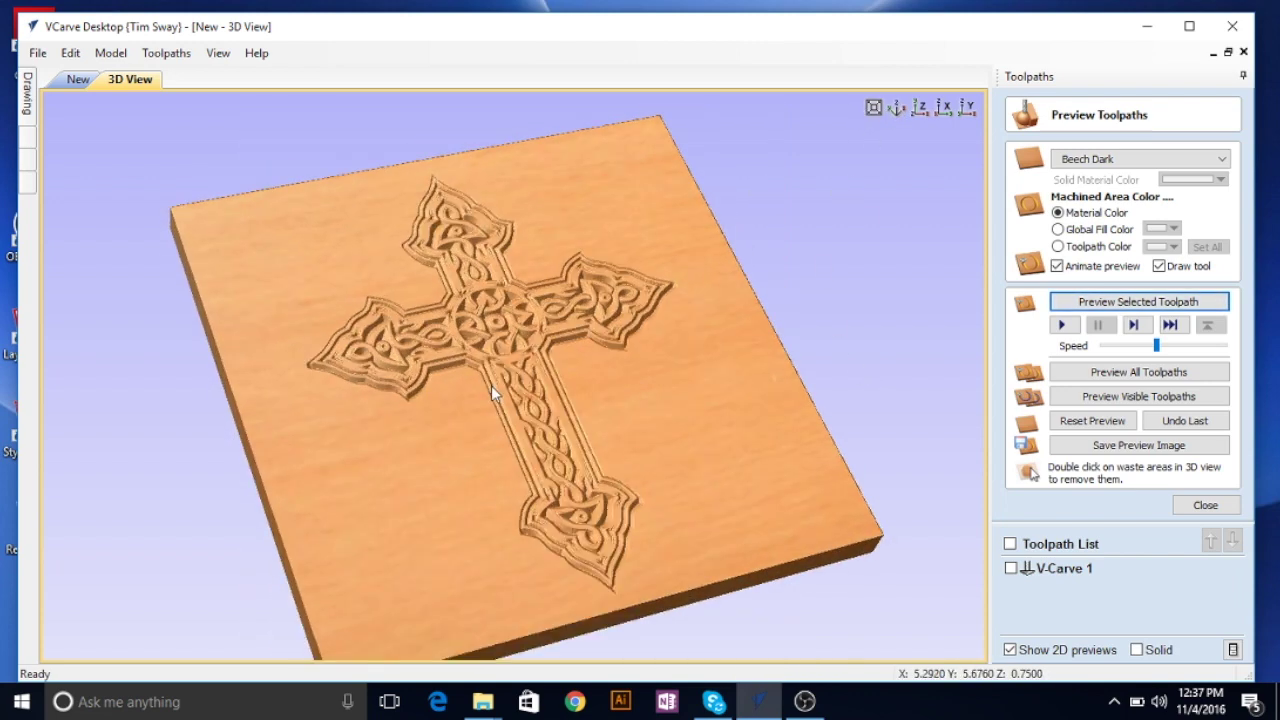
scroll(491, 385, "up", 1)
scroll(530, 394, "down", 2)
scroll(530, 394, "up", 5)
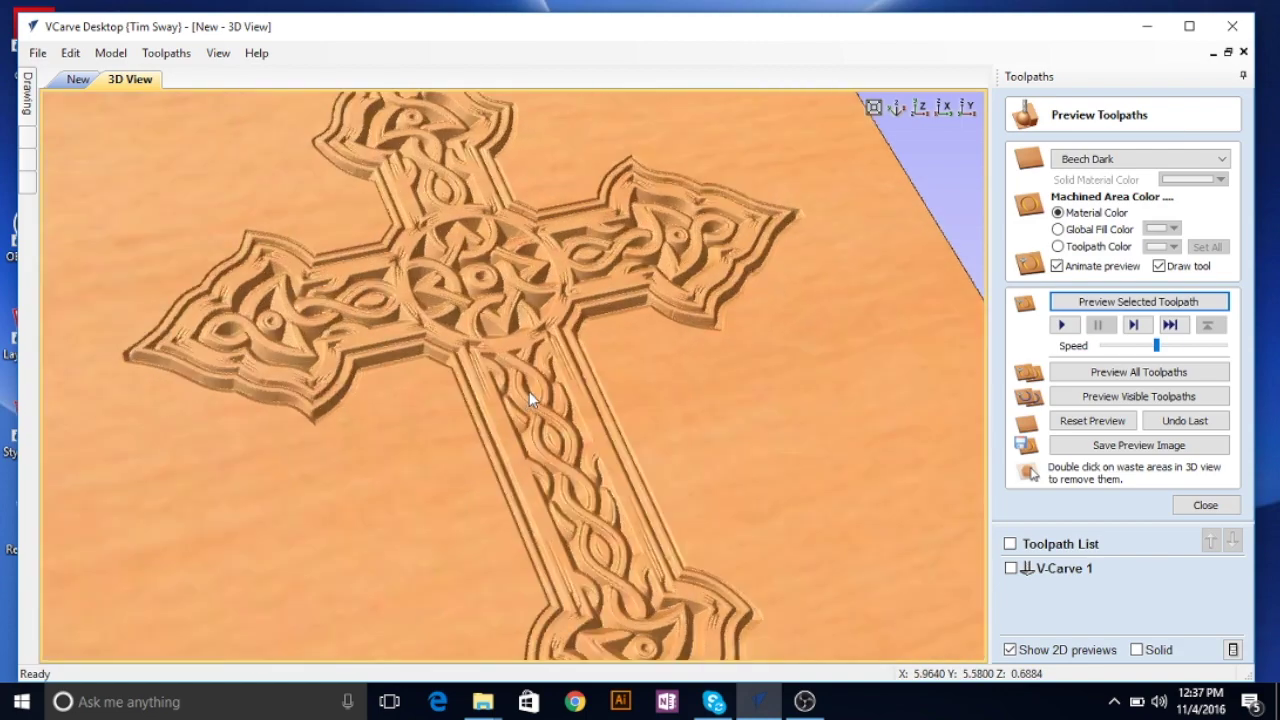
scroll(529, 391, "up", 3)
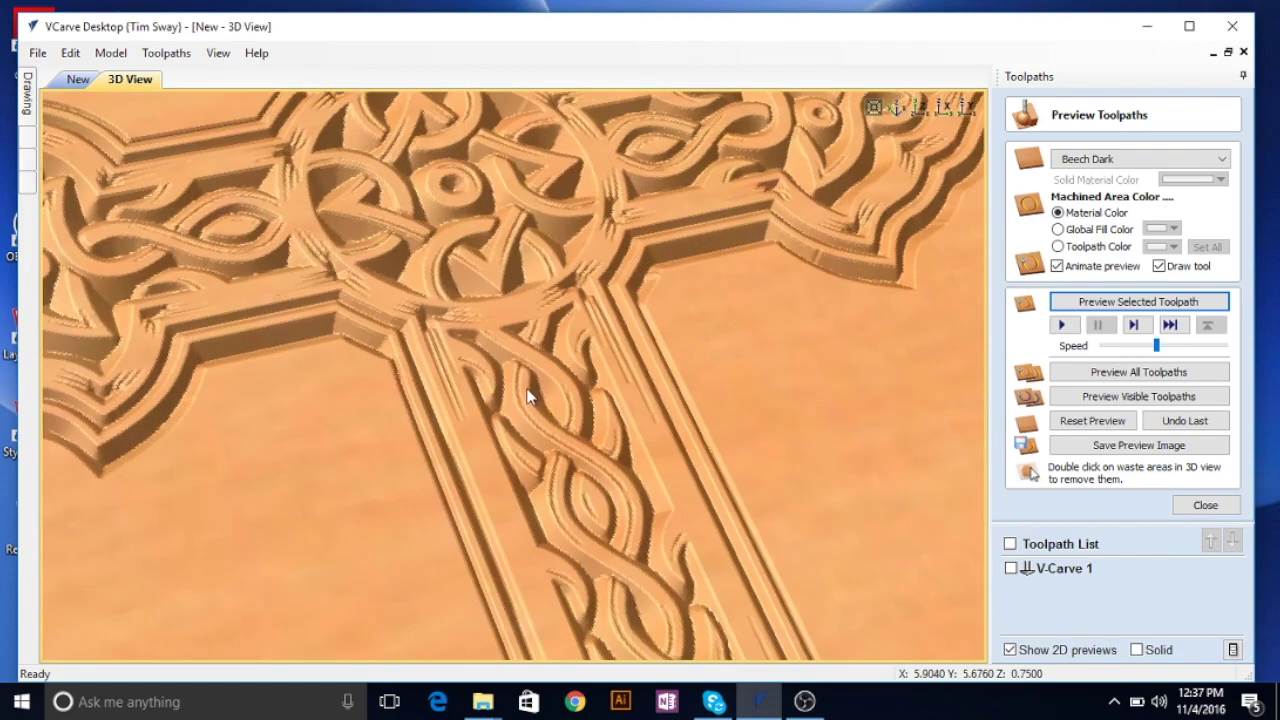
Zoom out, view the carved board from the top, and close the preview
scroll(525, 392, "down", 8)
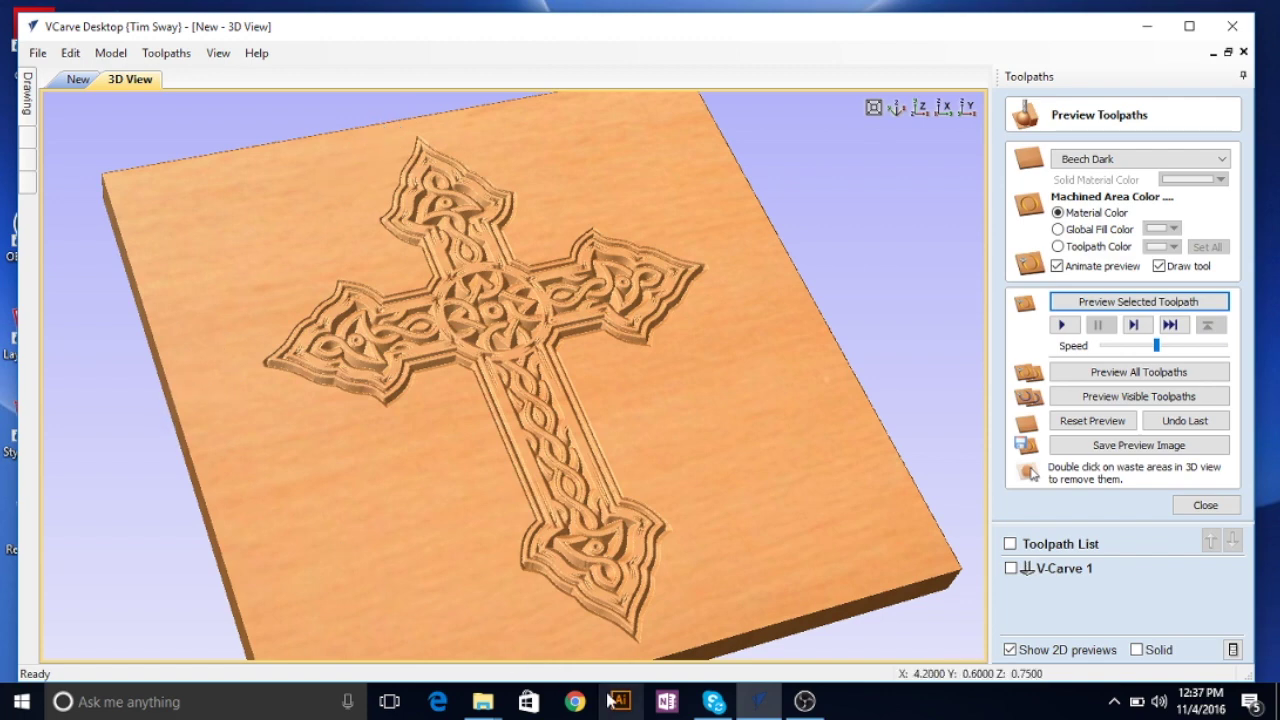
scroll(540, 455, "down", 3)
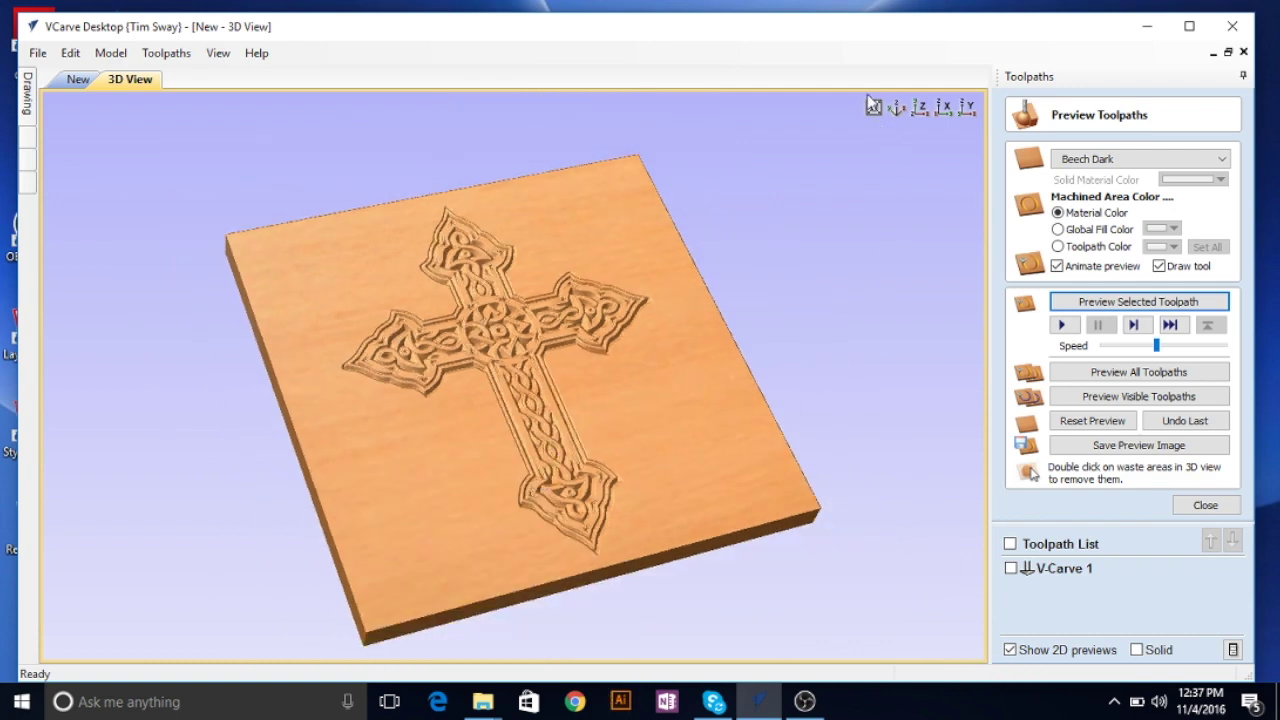
left_click(918, 108)
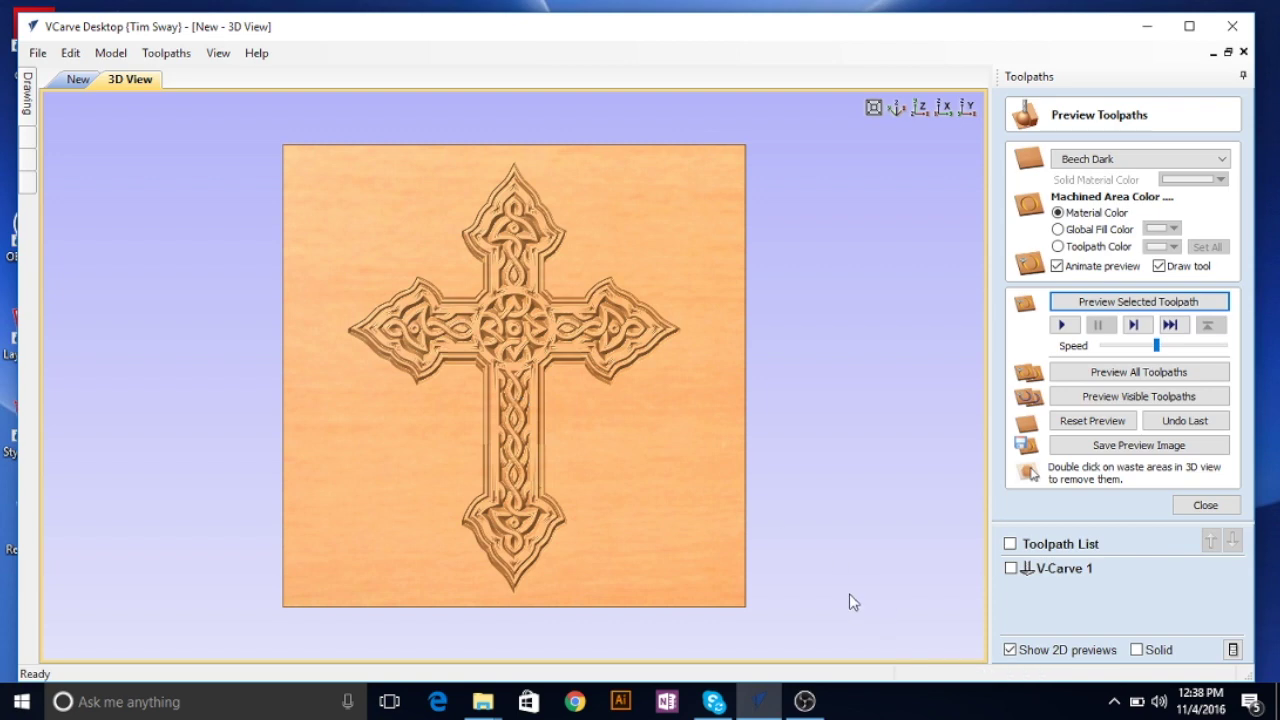
left_click(1203, 505)
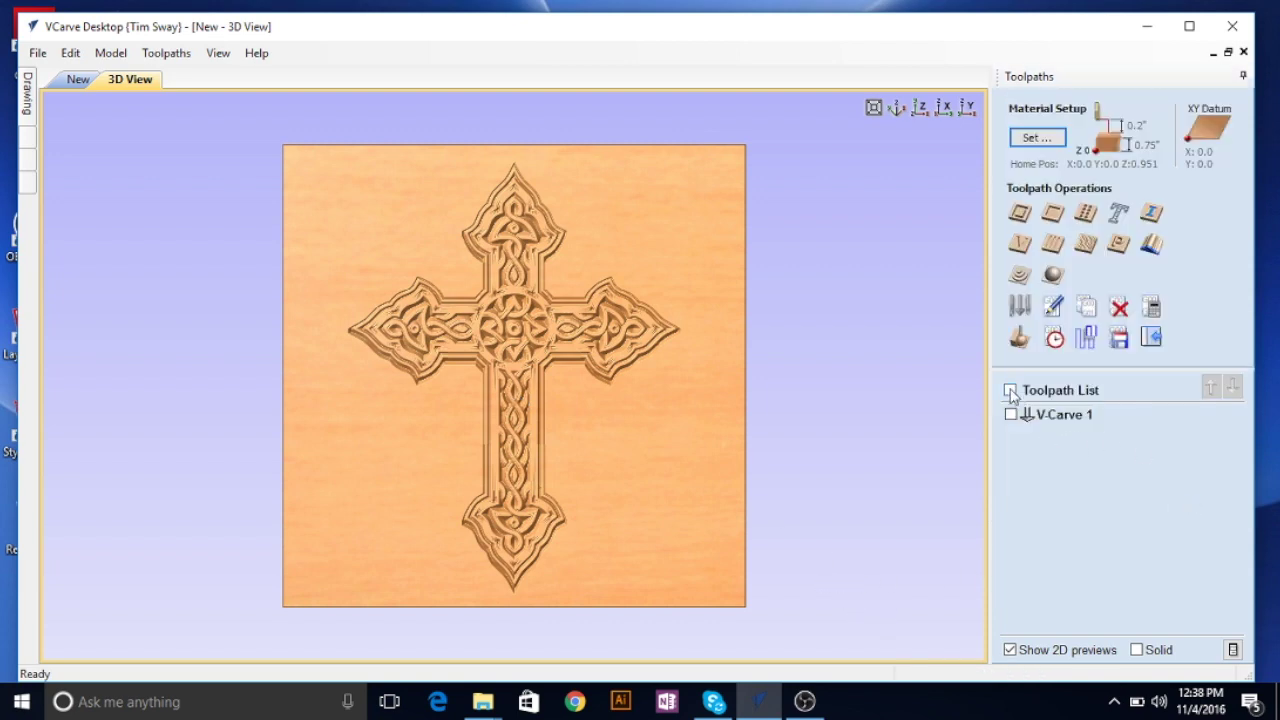
Tick V-Carve 1 in the Toolpath List and open the Save Toolpaths panel
left_click(1010, 415)
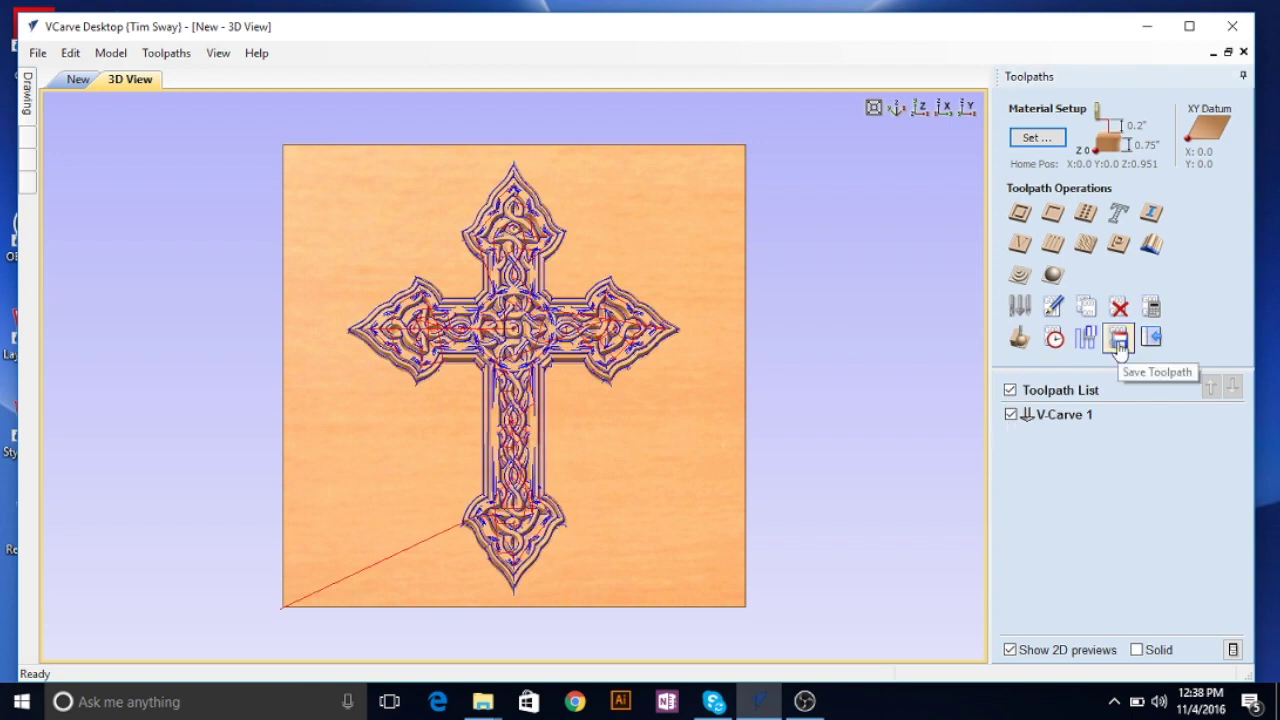
left_click(1119, 341)
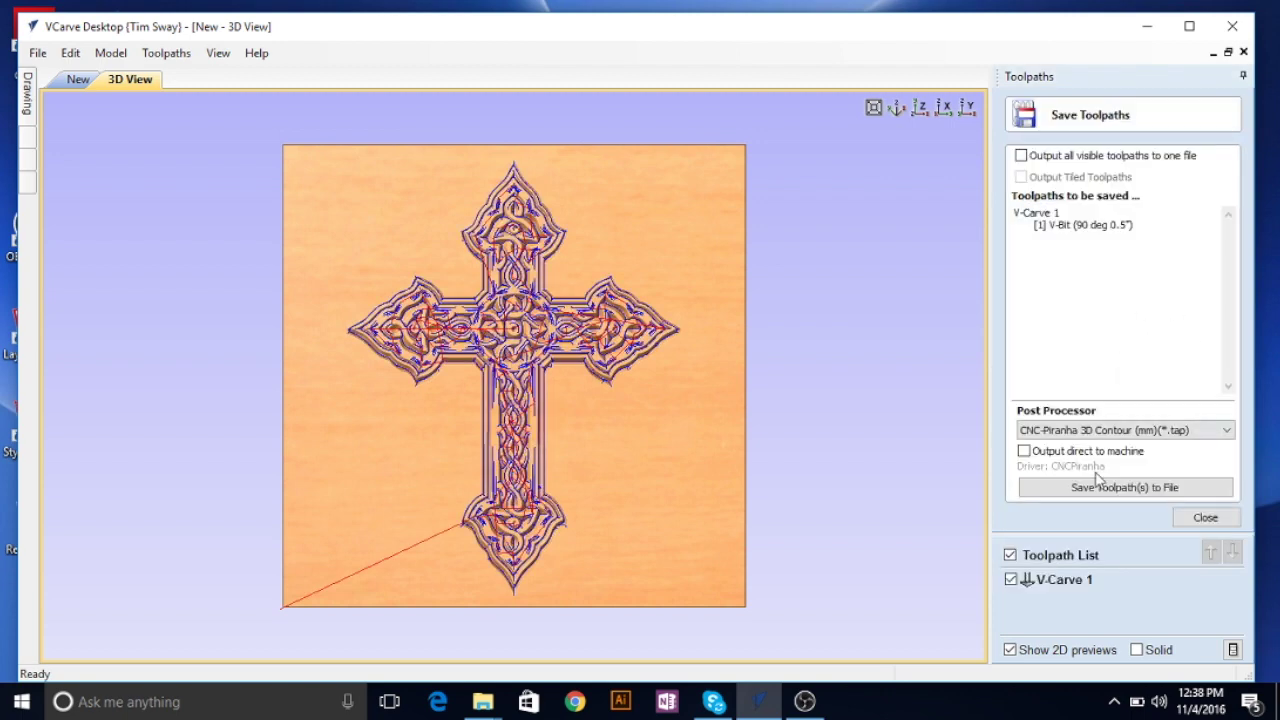